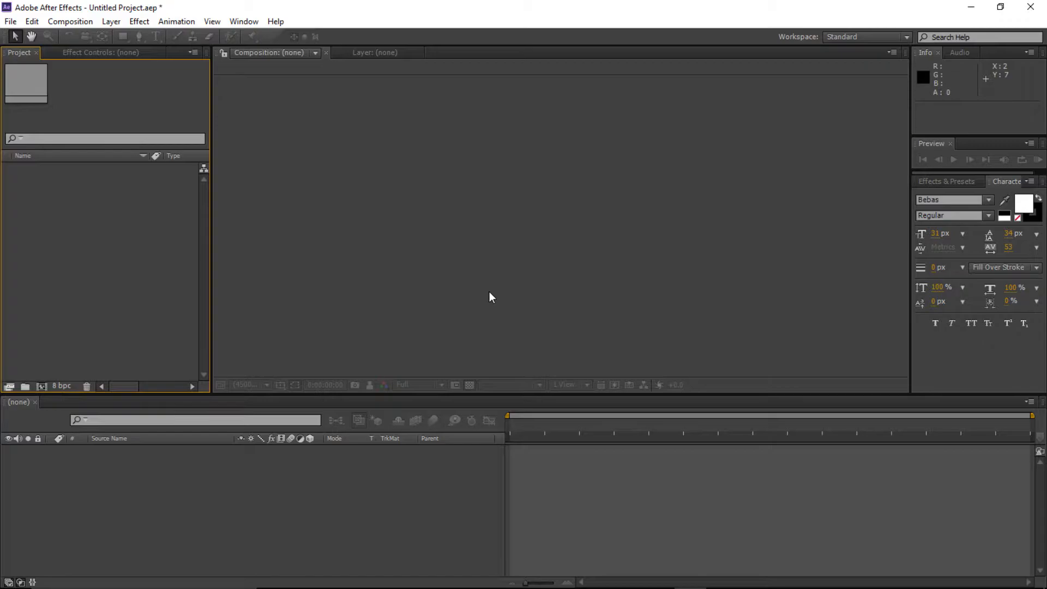
left_click(11, 22)
left_click(376, 194)
left_click(58, 23)
left_click(381, 225)
left_click(84, 273)
Create a 1920 × 1080 composition at 59.94 fps with a 0;00;08;59 duration and a white background.
left_click(66, 22)
left_click(71, 35)
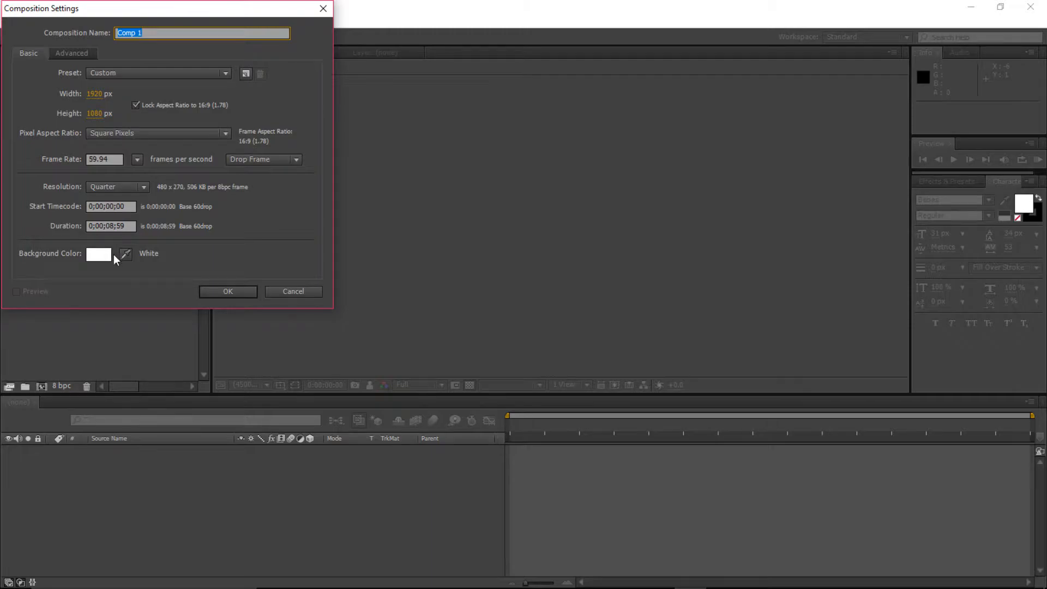
left_click(214, 291)
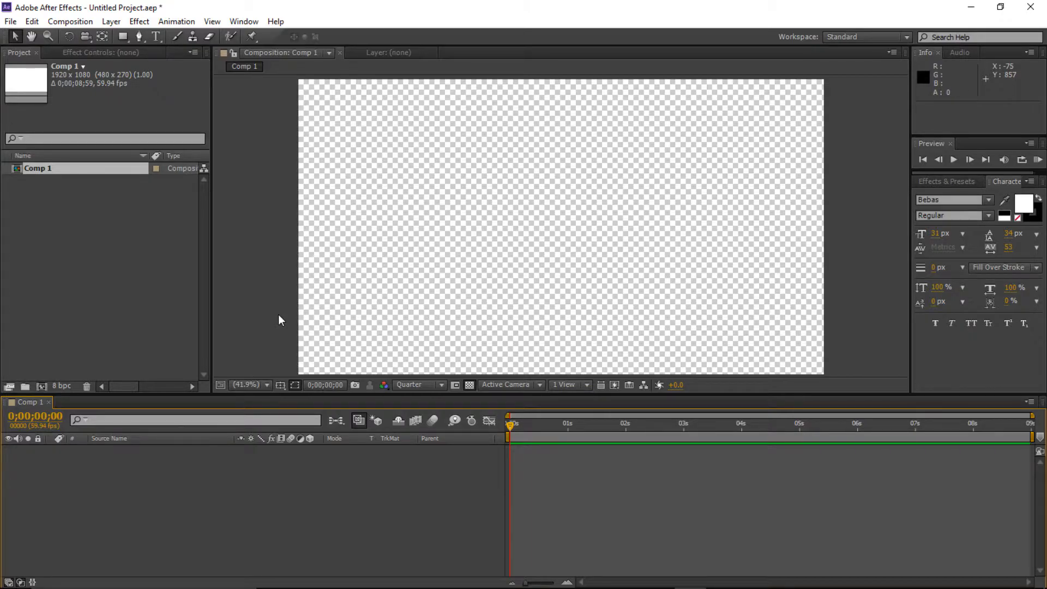
Import raid mt cinematics #3.mp4 as footage and create a new composition from that clip.
left_click(10, 22)
mouse_move(39, 195)
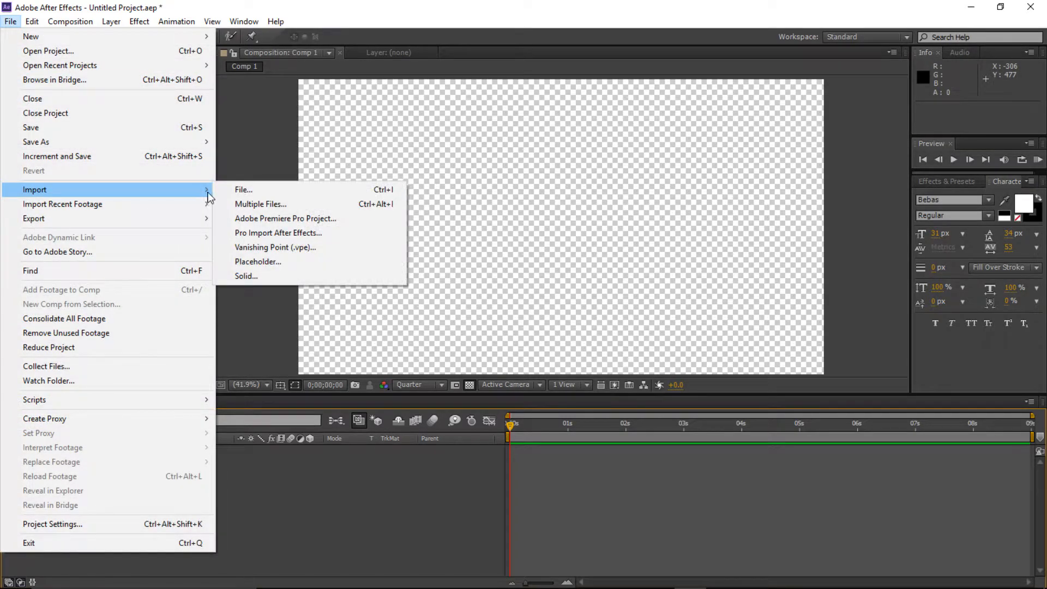
left_click(227, 191)
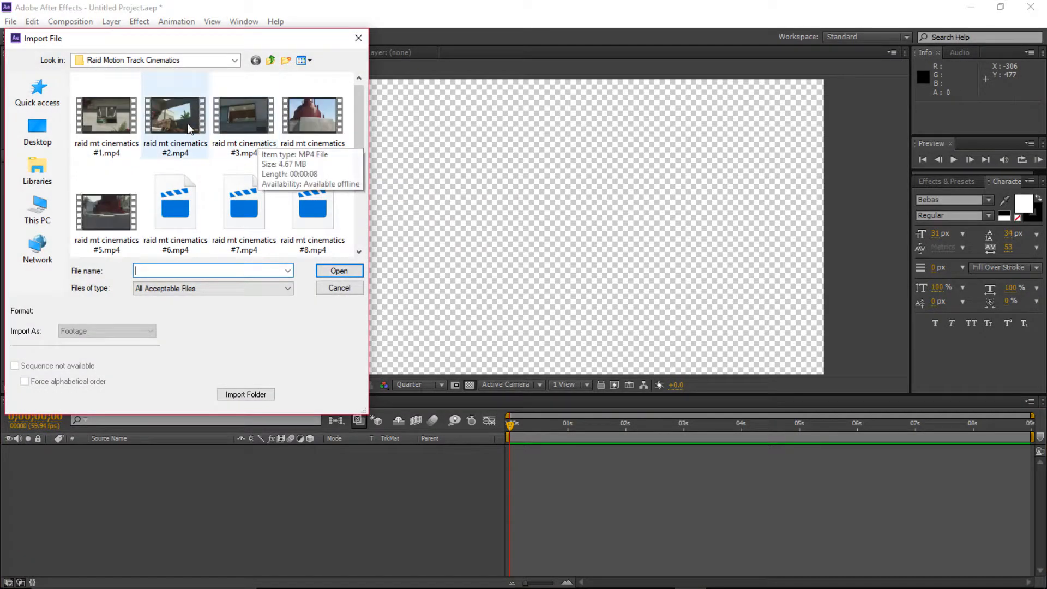
left_click(244, 120)
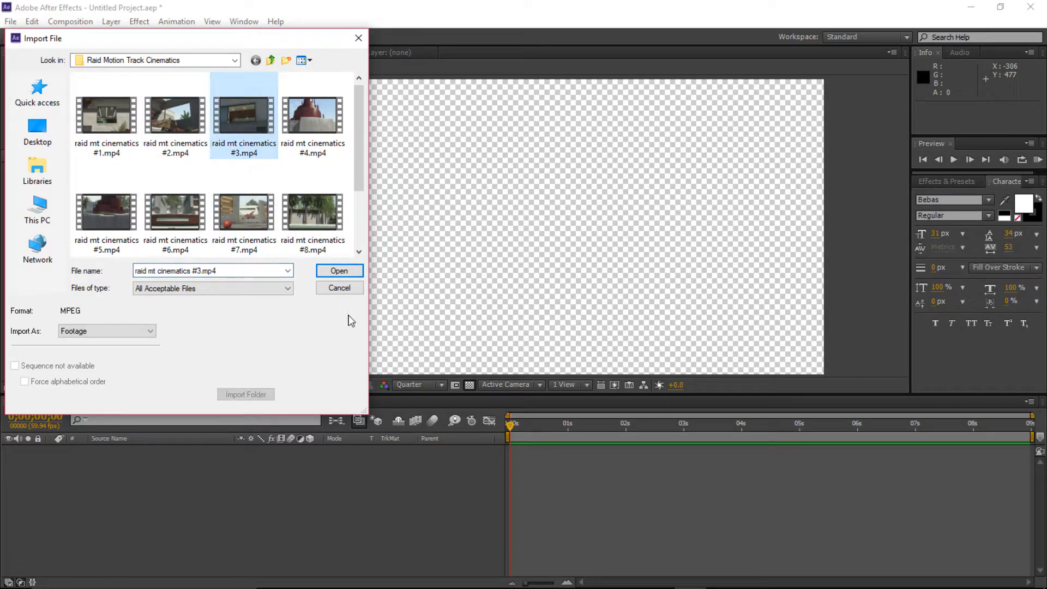
left_click(352, 276)
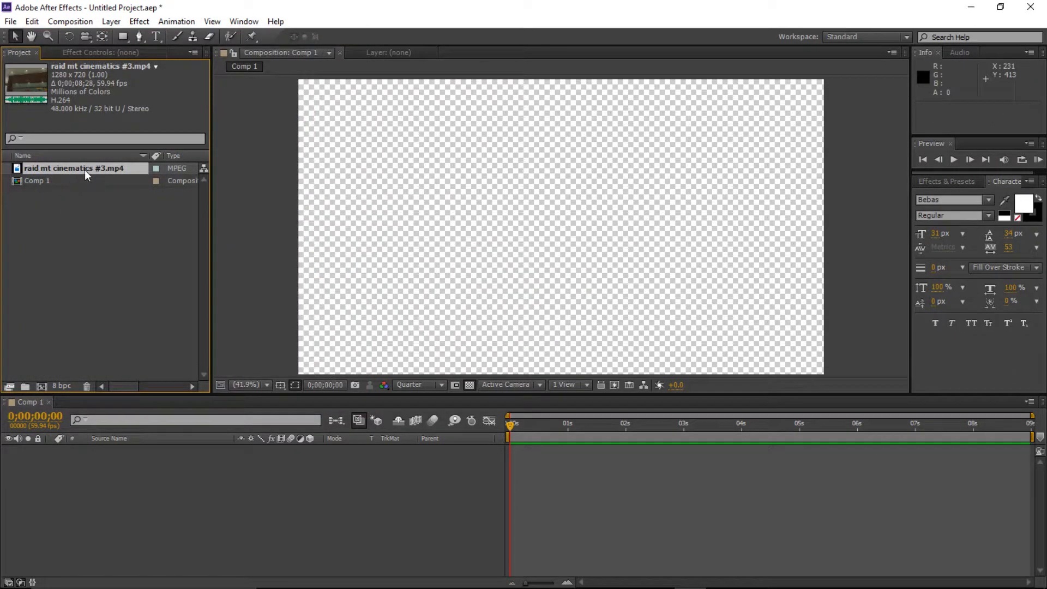
left_click_drag(81, 169, 41, 387)
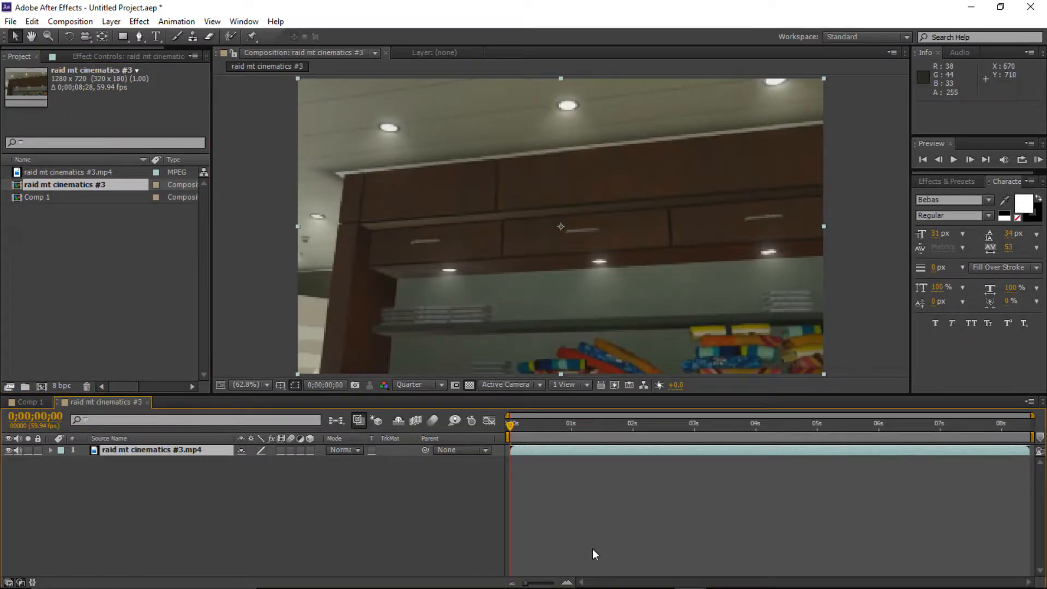
Review the clip, run camera tracking on the raid mt cinematics #3.mp4 layer, and set the preview resolution to Half.
left_click_drag(511, 425, 1046, 436)
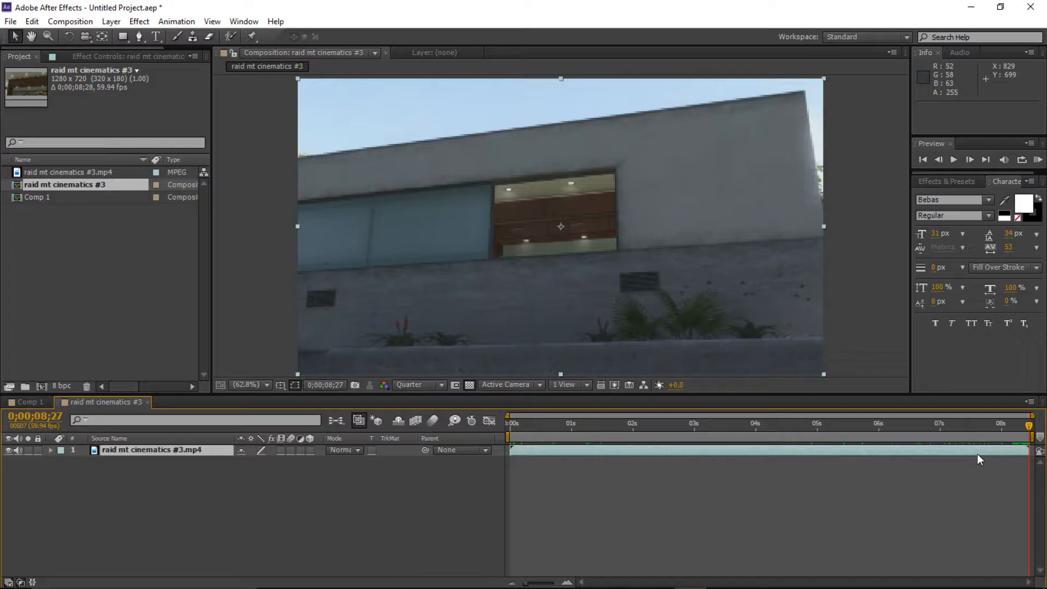
left_click_drag(1029, 426, 991, 426)
left_click_drag(537, 422, 1030, 425)
left_click(237, 544)
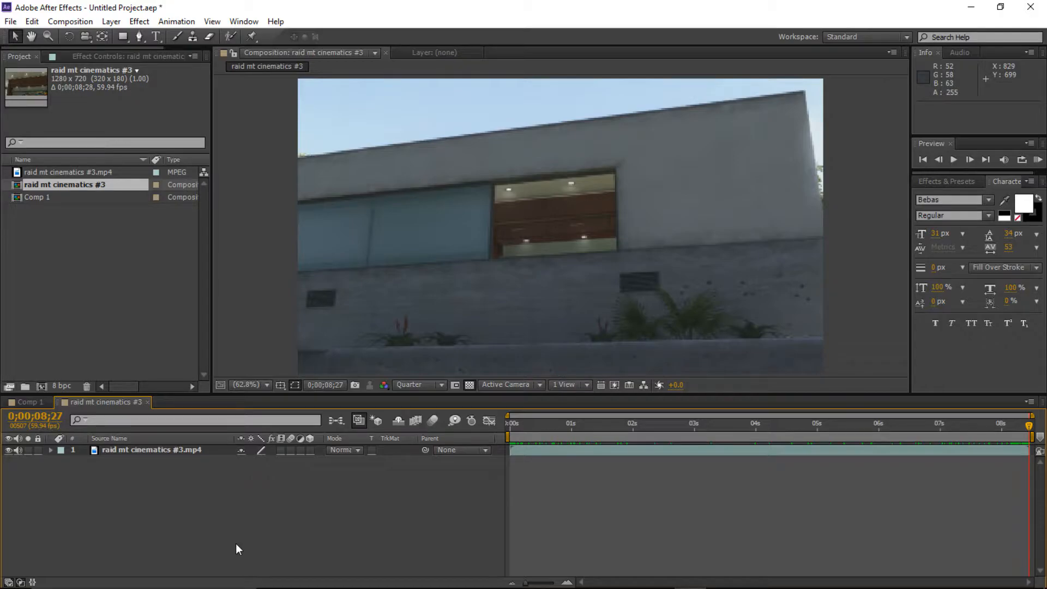
left_click(205, 453)
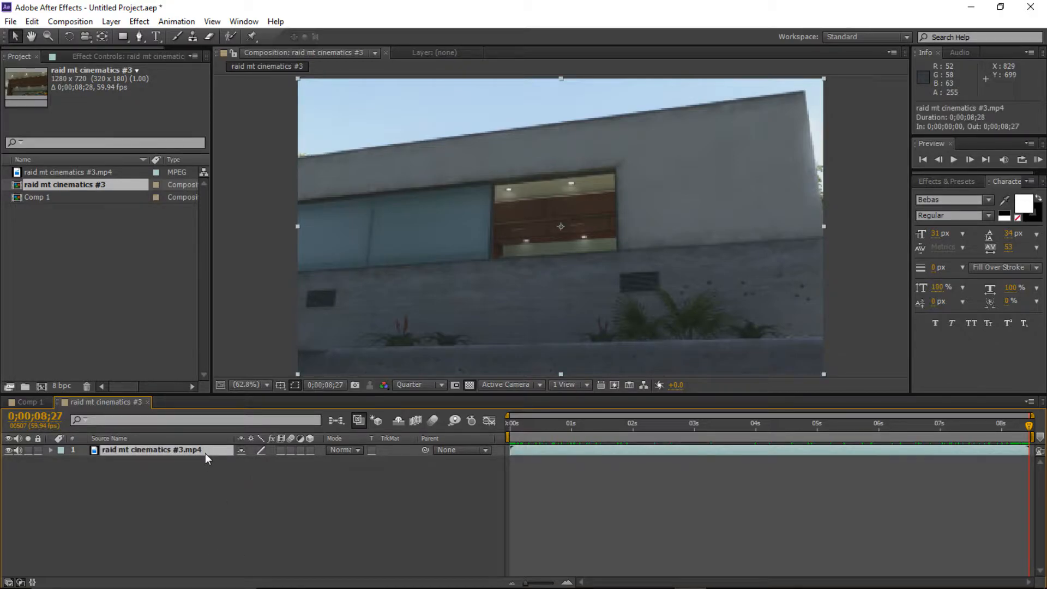
right_click(205, 454)
left_click(164, 479)
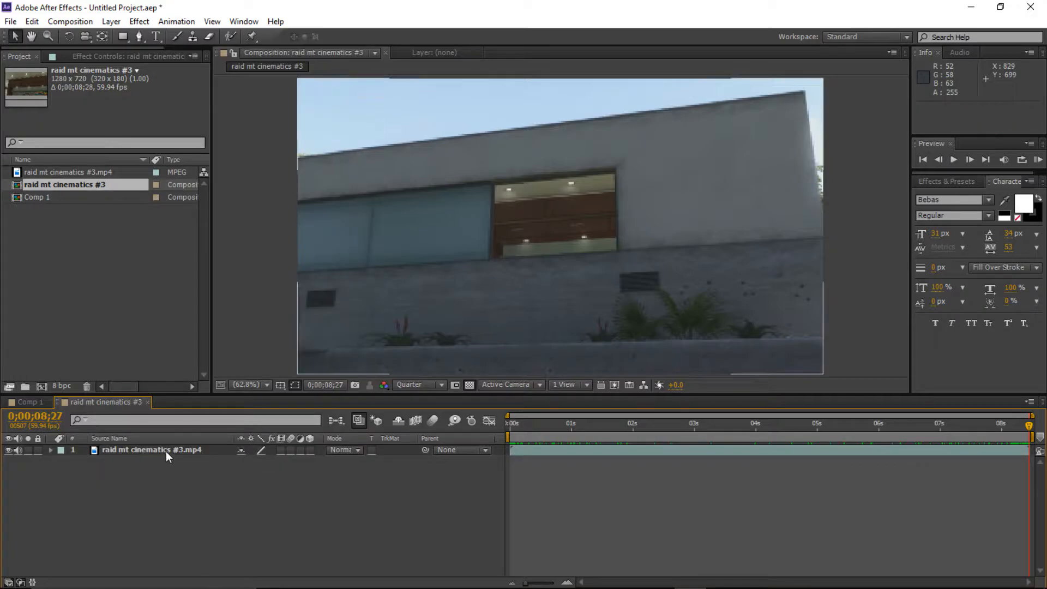
right_click(165, 451)
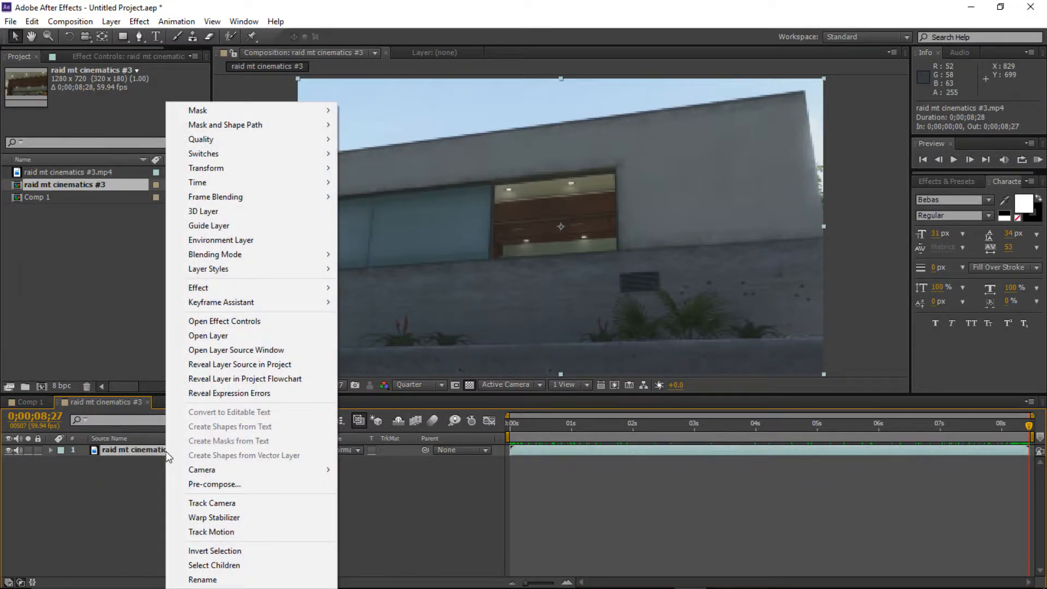
left_click(255, 504)
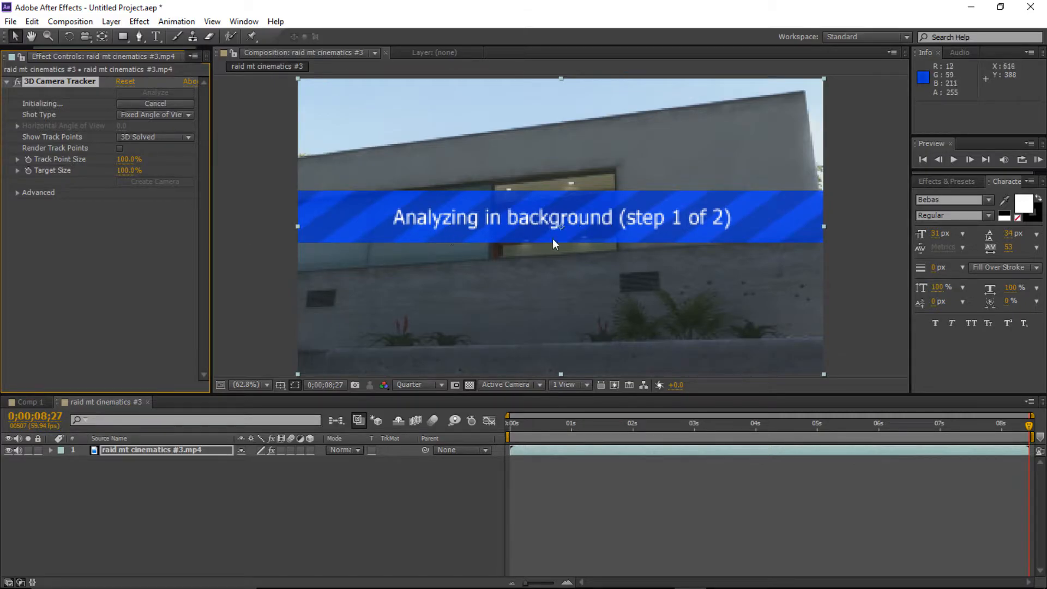
left_click(431, 384)
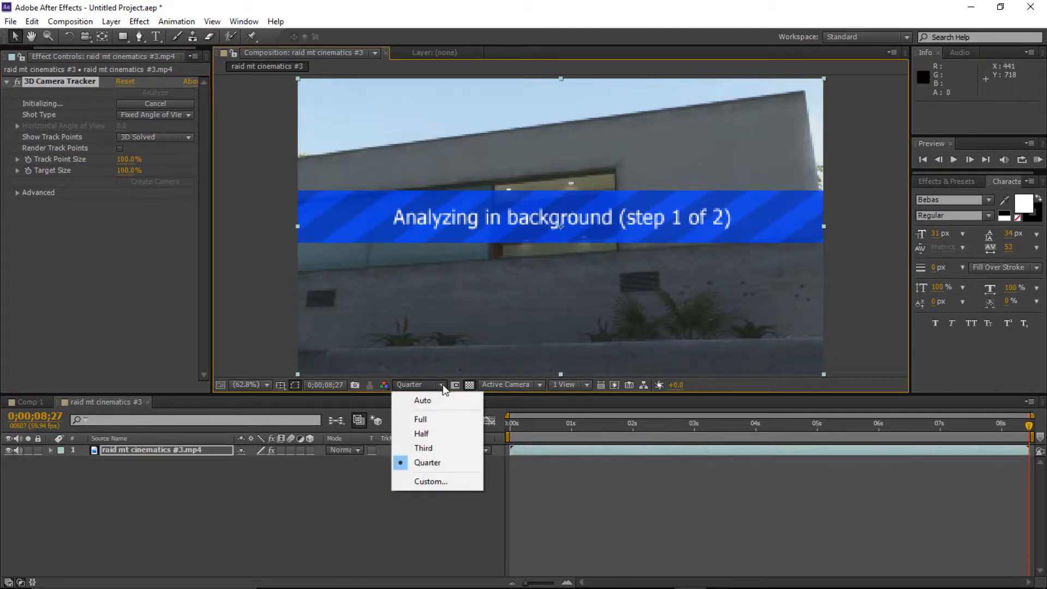
left_click(443, 435)
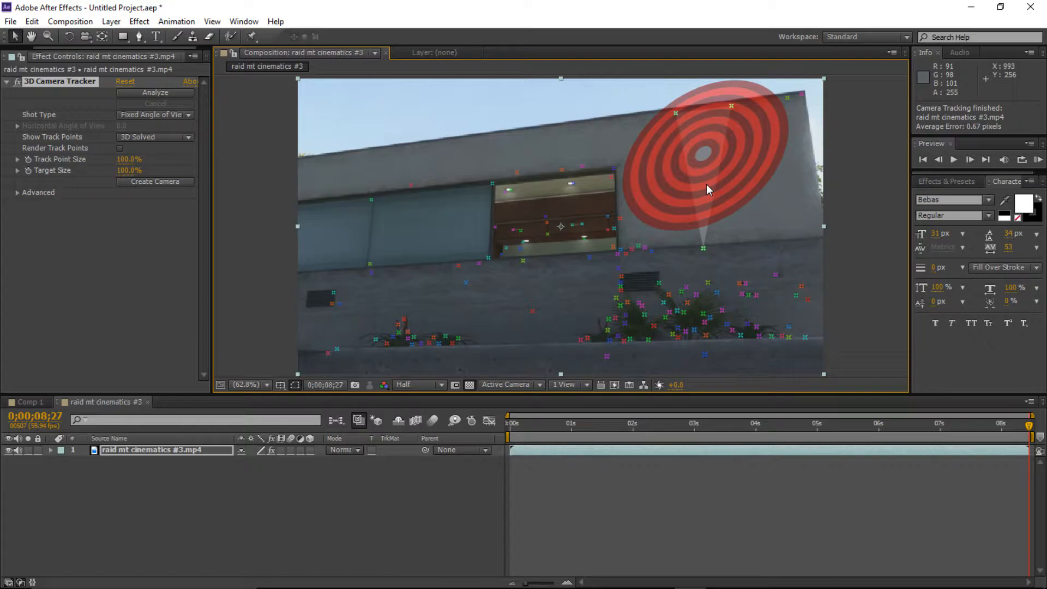
At 0;00;08;02, create a text layer and camera from the track points on the wall area beside the lit window.
left_click_drag(1028, 426, 861, 426)
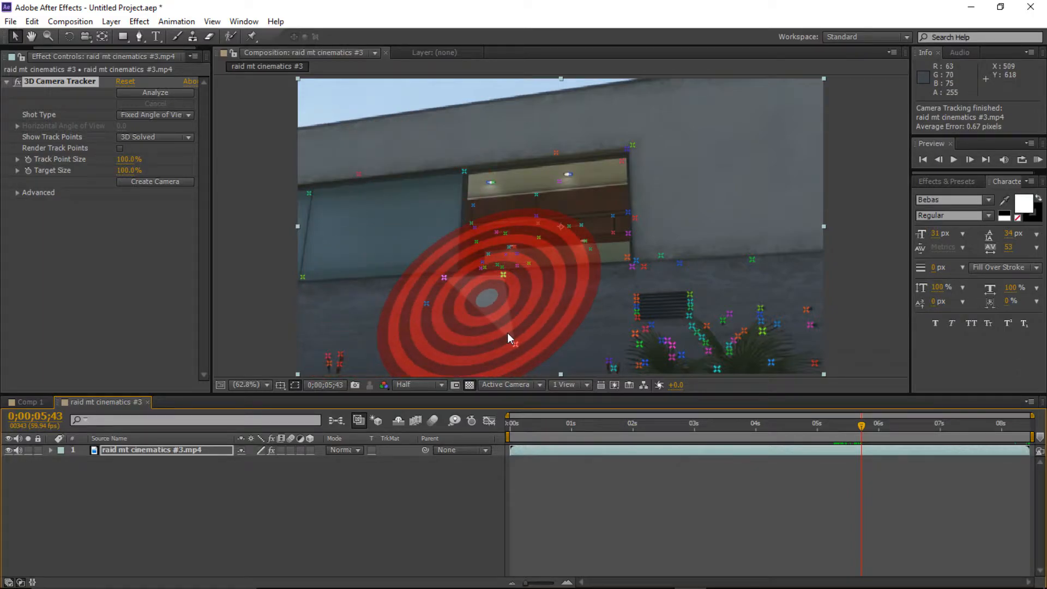
left_click_drag(864, 425, 988, 435)
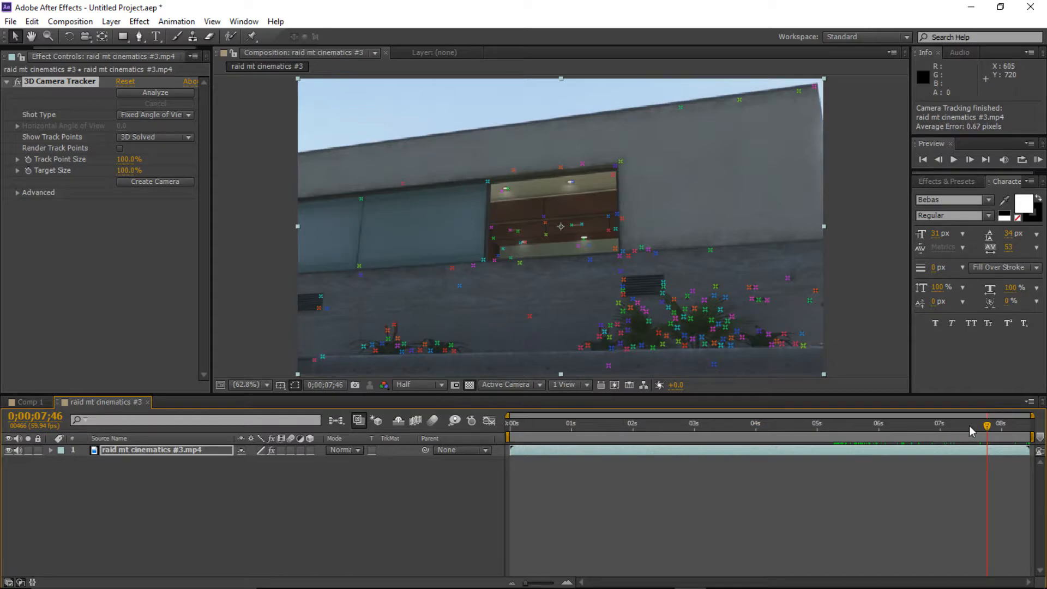
left_click(535, 419)
left_click_drag(534, 415, 496, 419)
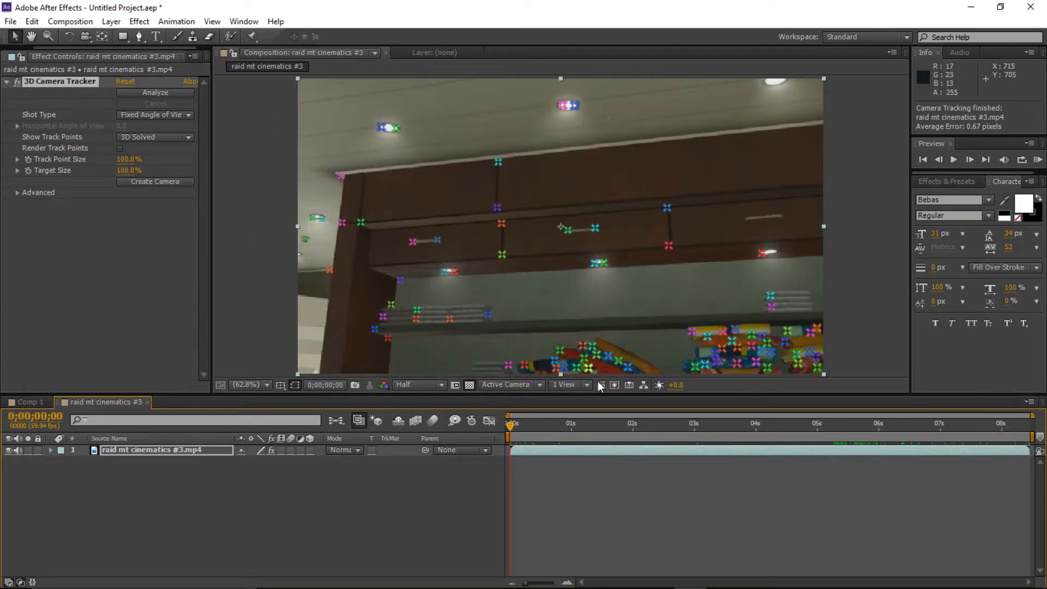
left_click_drag(511, 424, 727, 449)
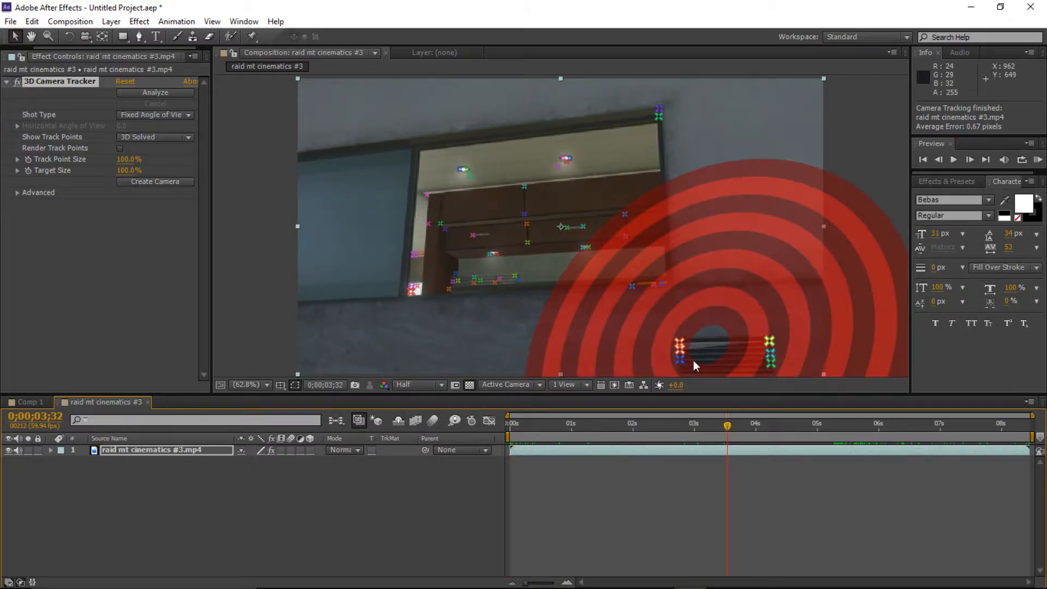
left_click_drag(728, 426, 848, 438)
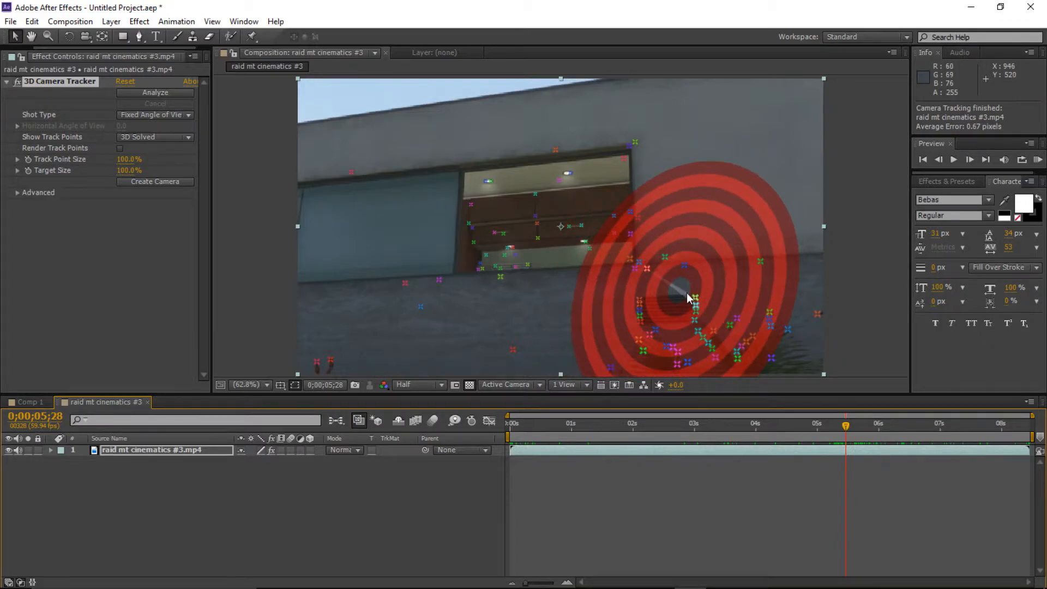
left_click_drag(847, 428, 1003, 429)
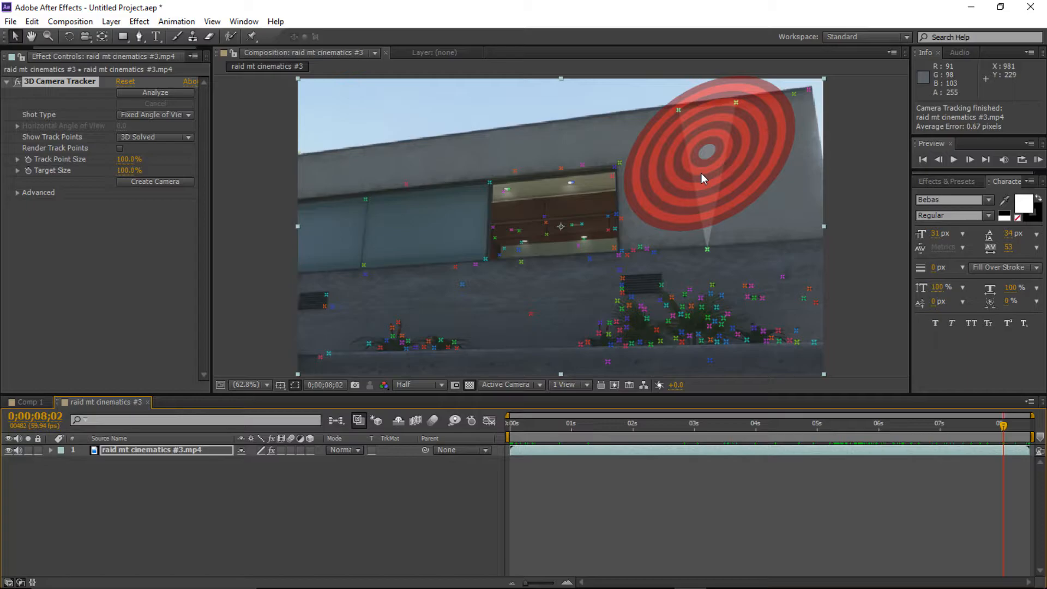
left_click(701, 172)
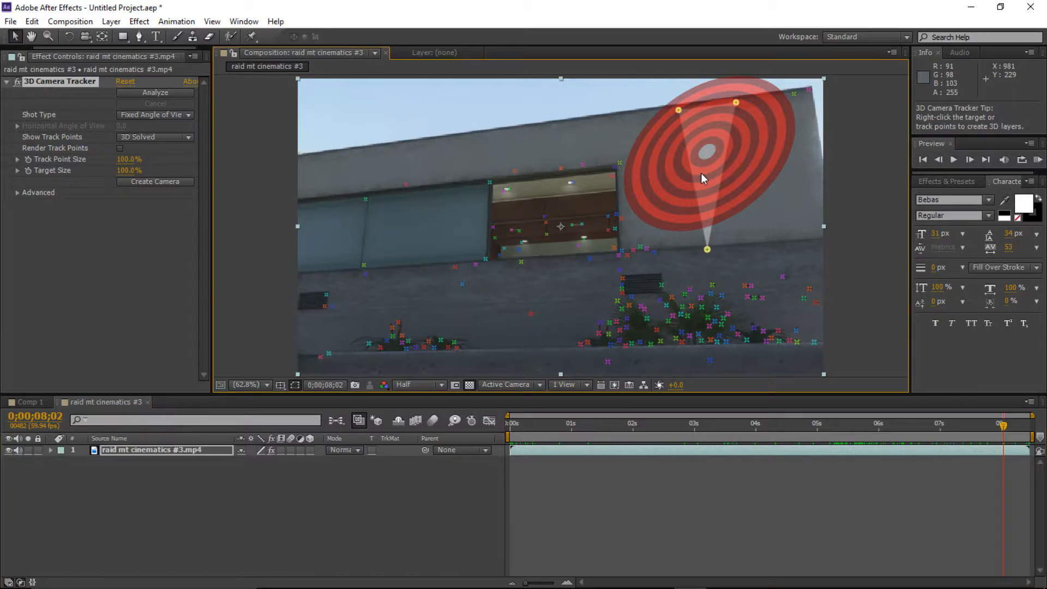
right_click(701, 173)
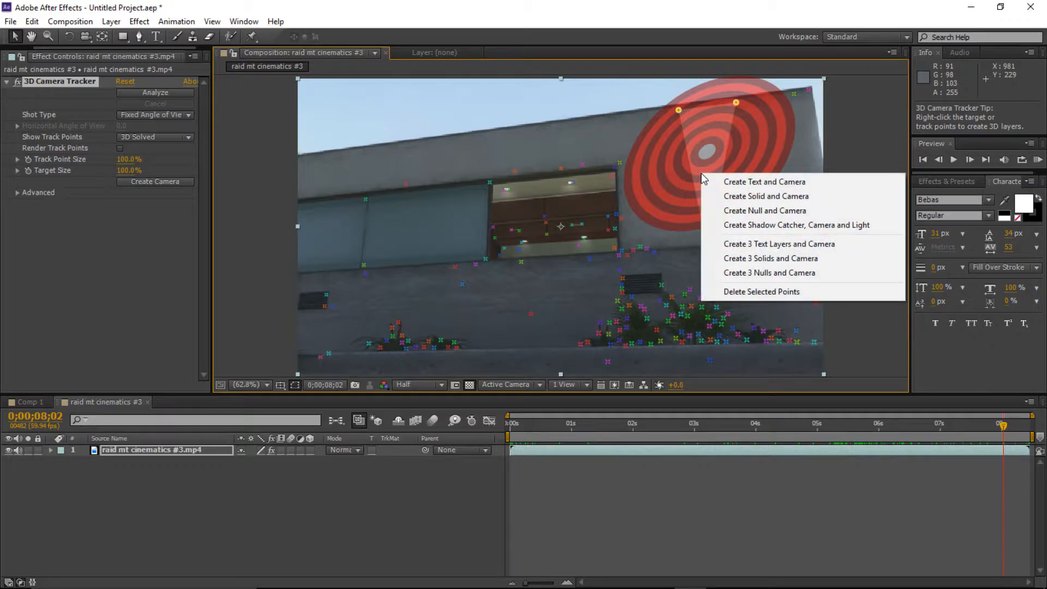
left_click(830, 184)
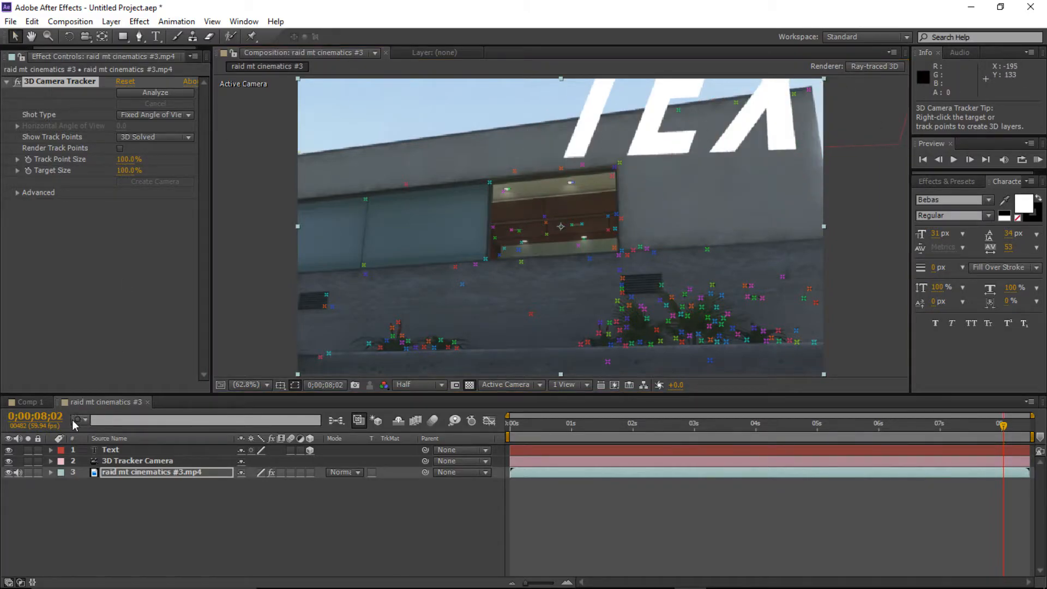
Move the Text layer onto the building's facade at about 571.3, 485.4, -104.8, using Quarter preview resolution.
left_click(123, 450)
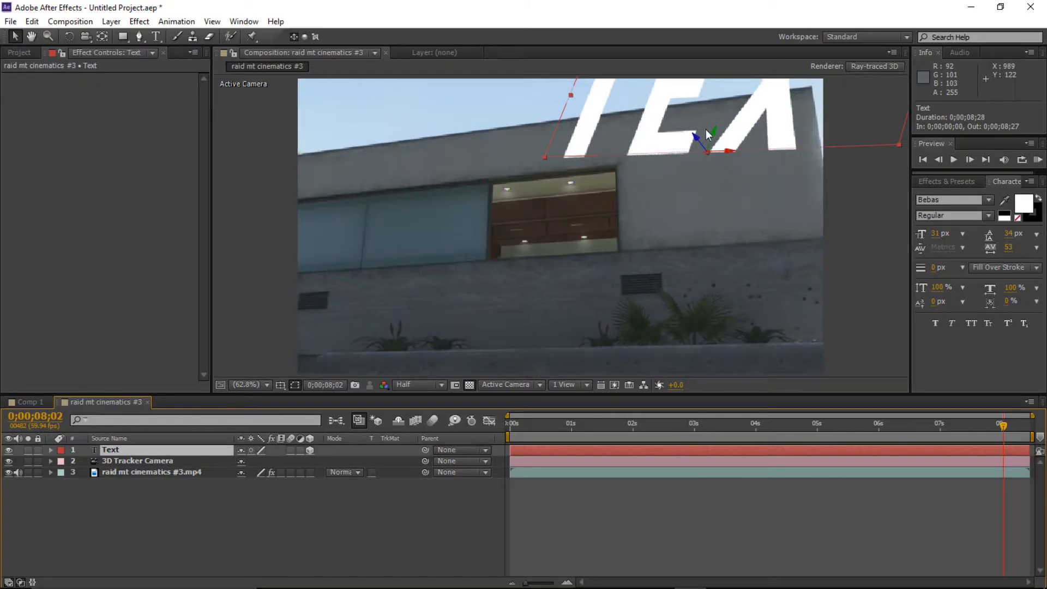
left_click_drag(715, 137, 698, 264)
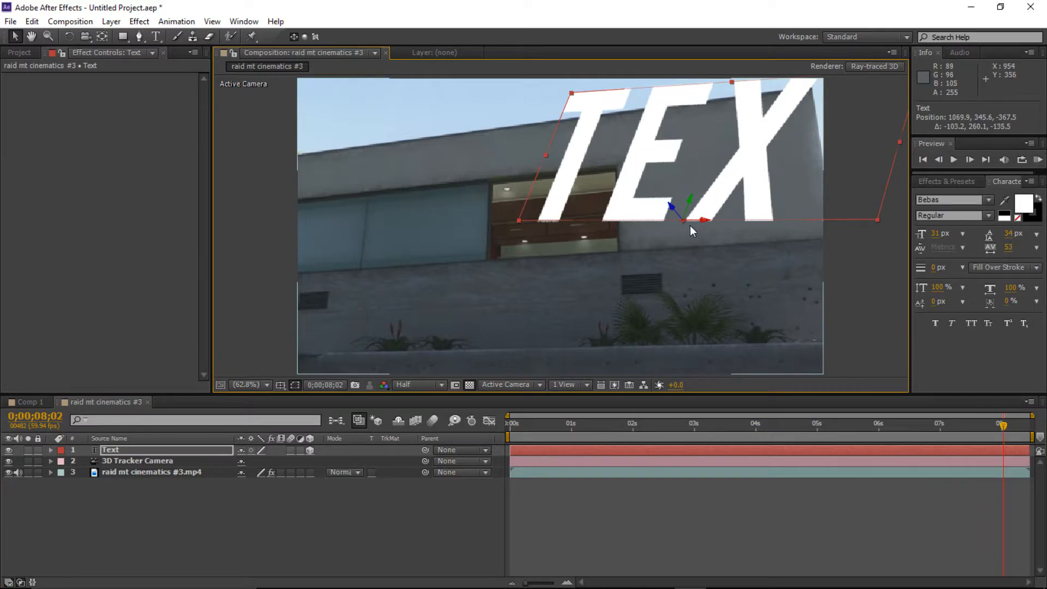
left_click(432, 387)
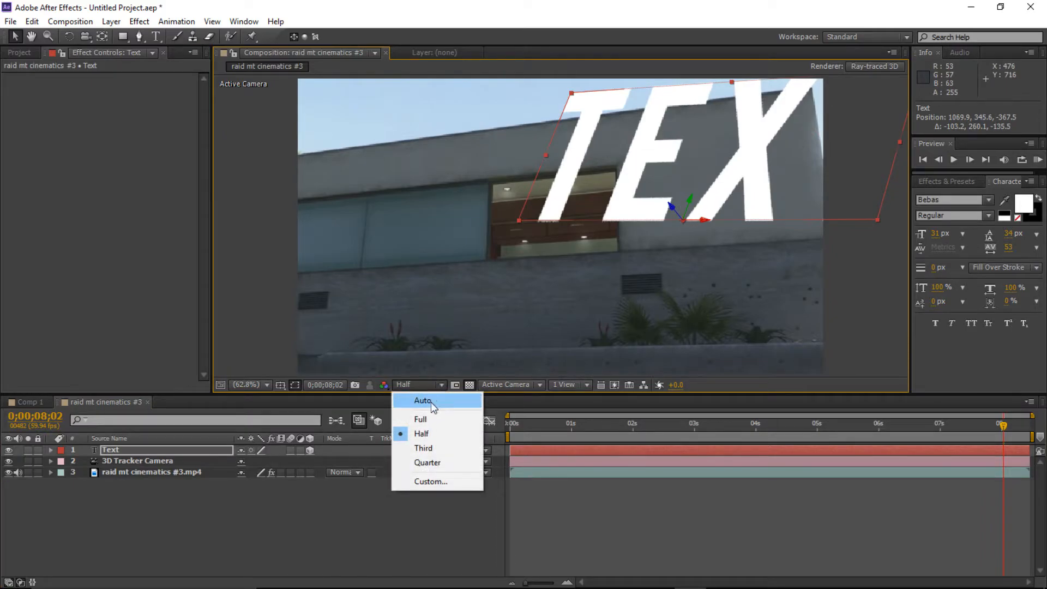
left_click(439, 464)
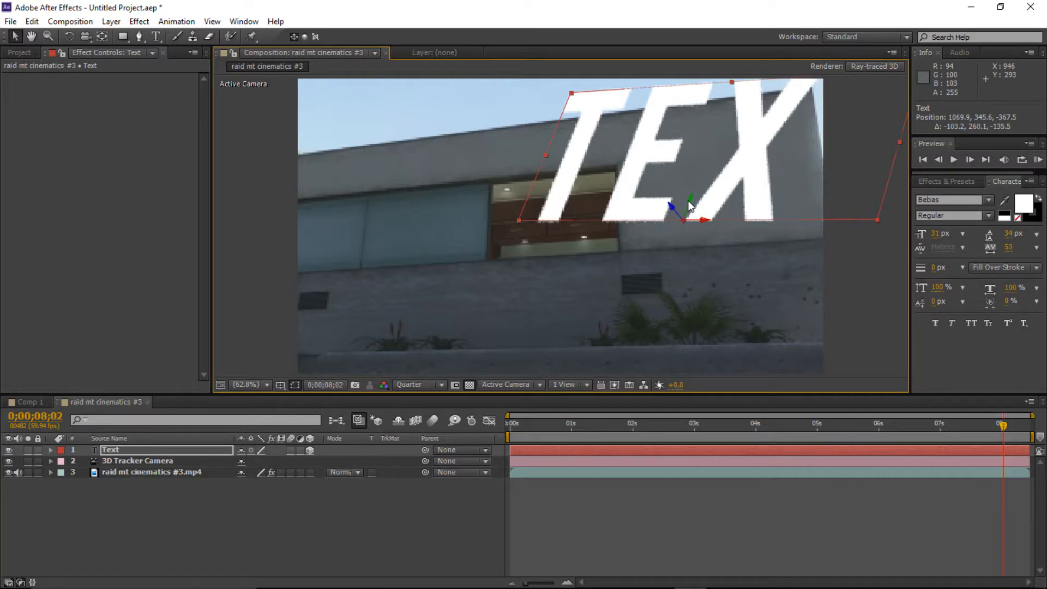
left_click_drag(698, 210, 461, 230)
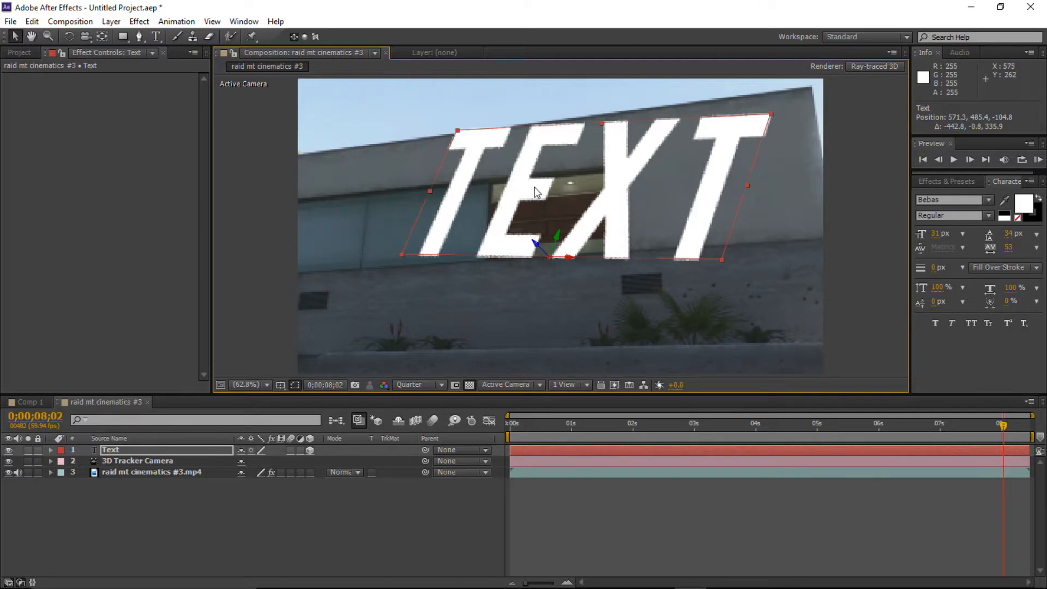
In the Text layer's Transform properties, try an X position of 621.3 and a scale of 2456.6%, undoing each change.
left_click(51, 451)
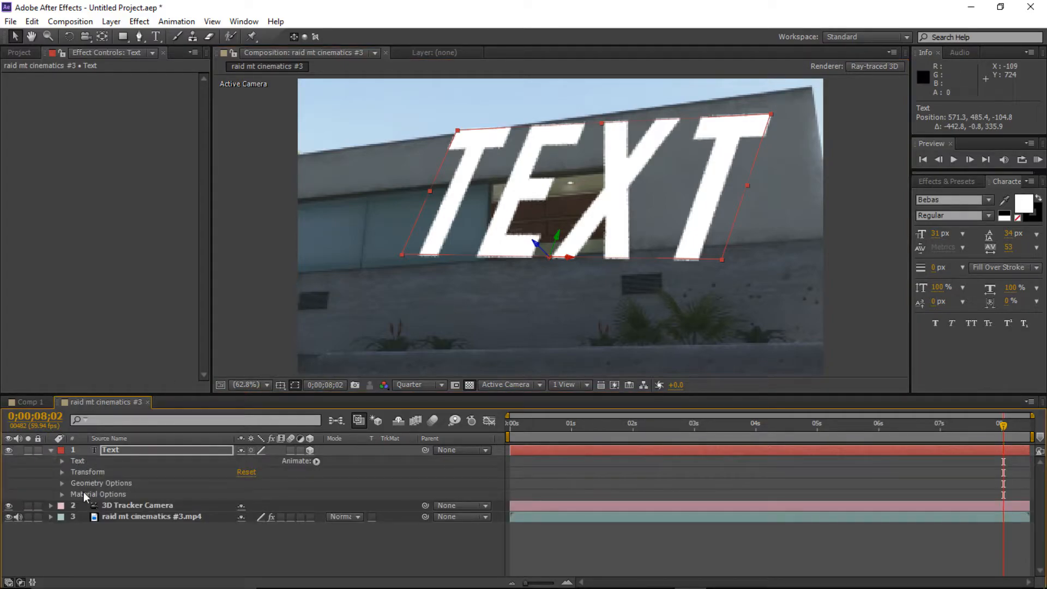
left_click(62, 472)
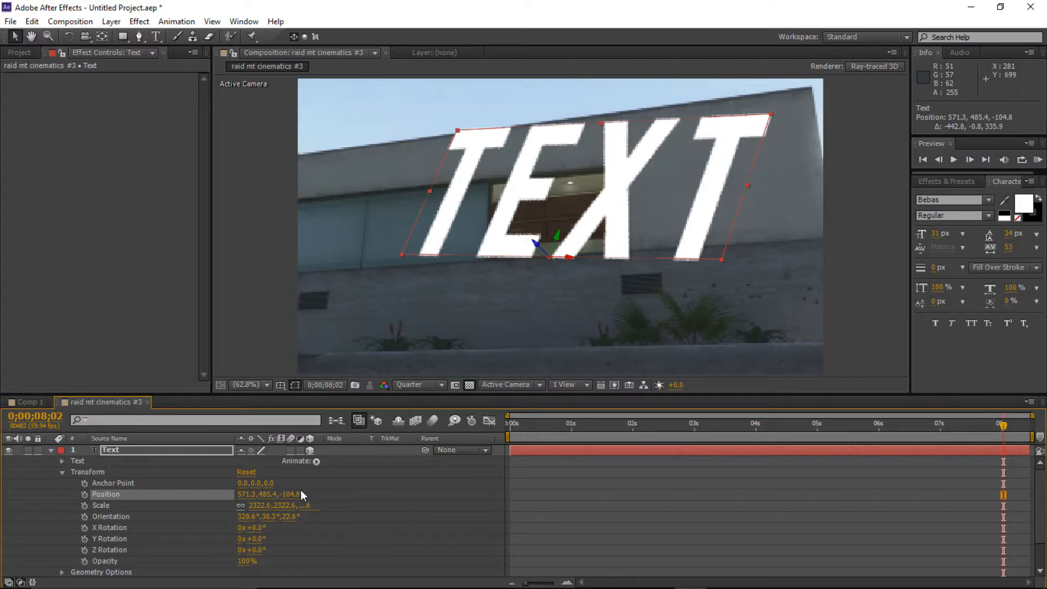
left_click_drag(248, 494, 283, 497)
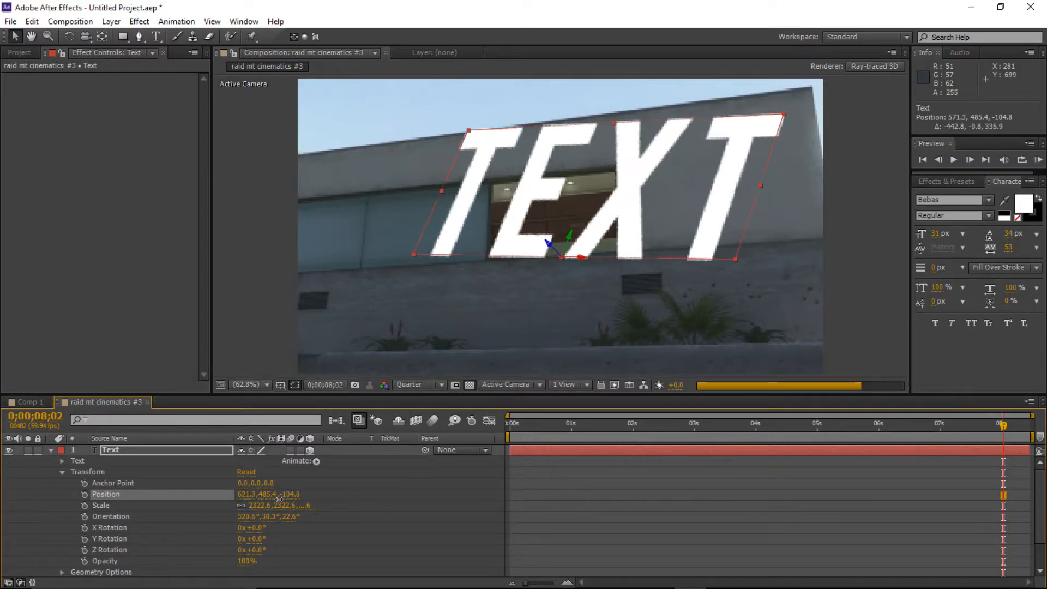
key("ctrl+z")
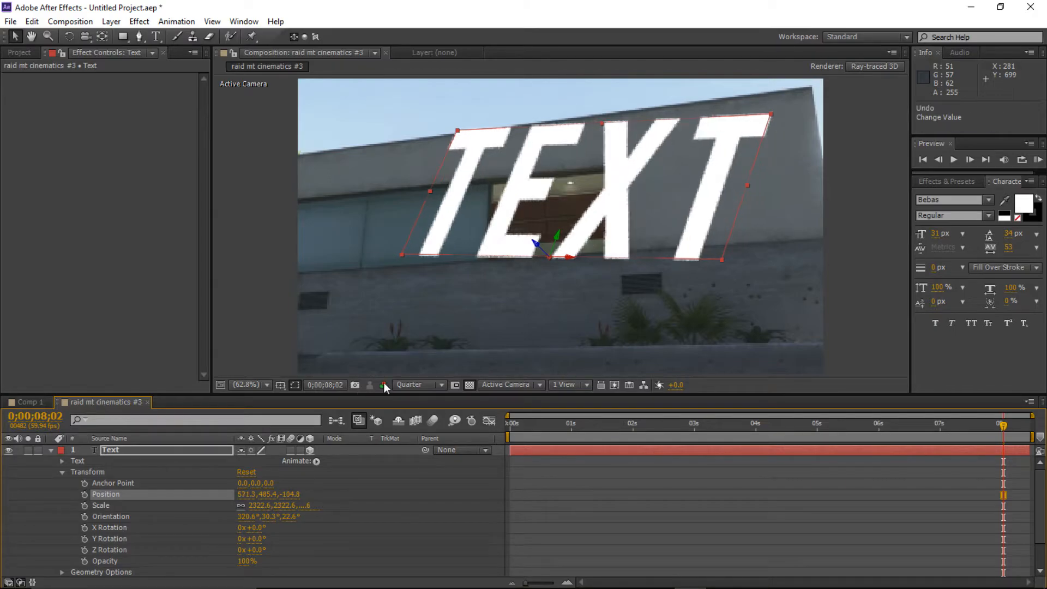
left_click_drag(259, 506, 348, 509)
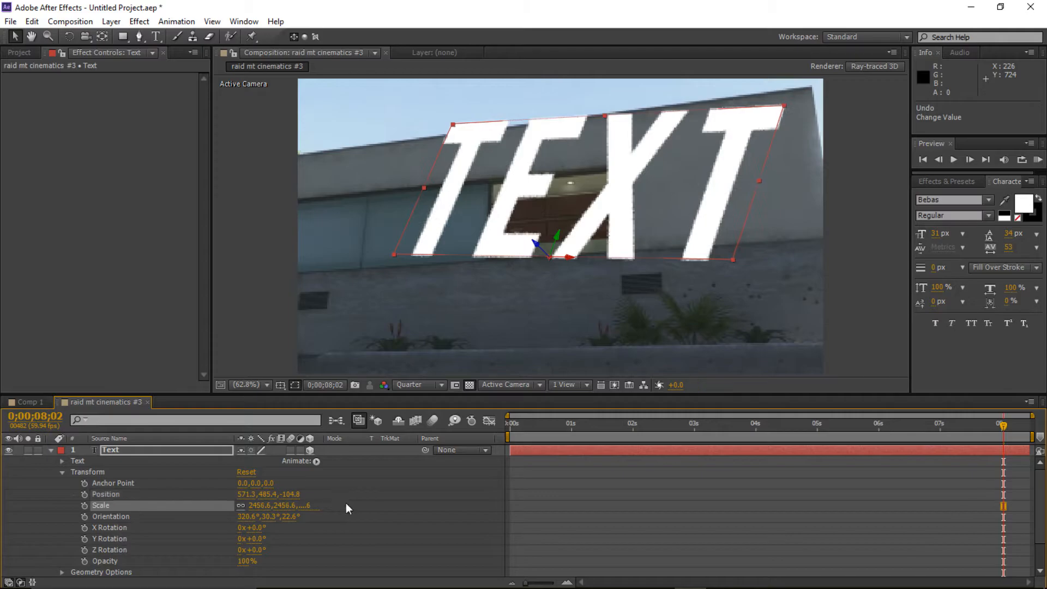
key("ctrl+z")
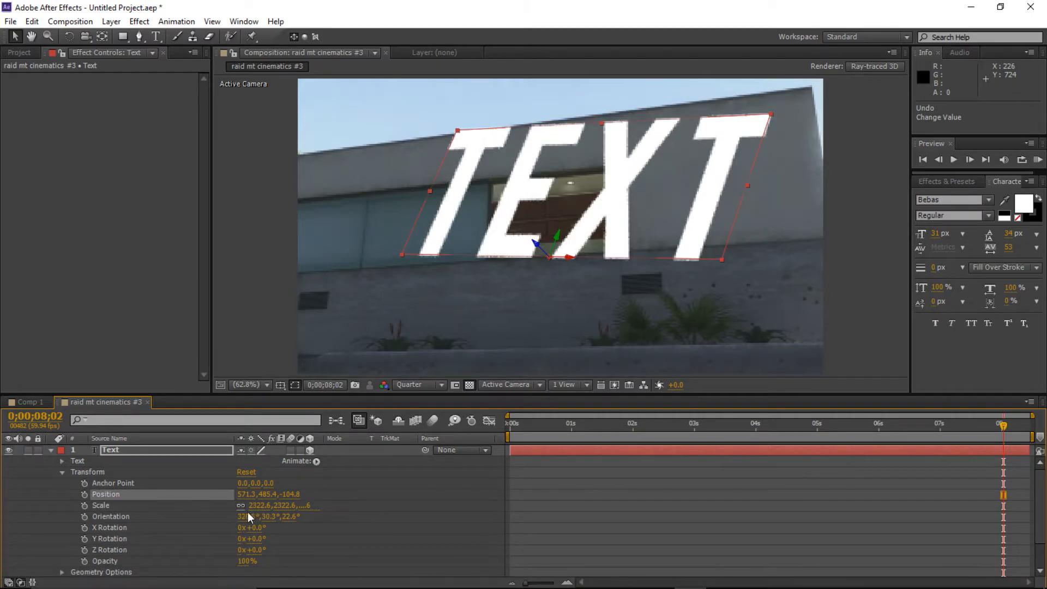
Try an X orientation of 29.6° on the Text layer and undo it.
left_click_drag(249, 517, 288, 524)
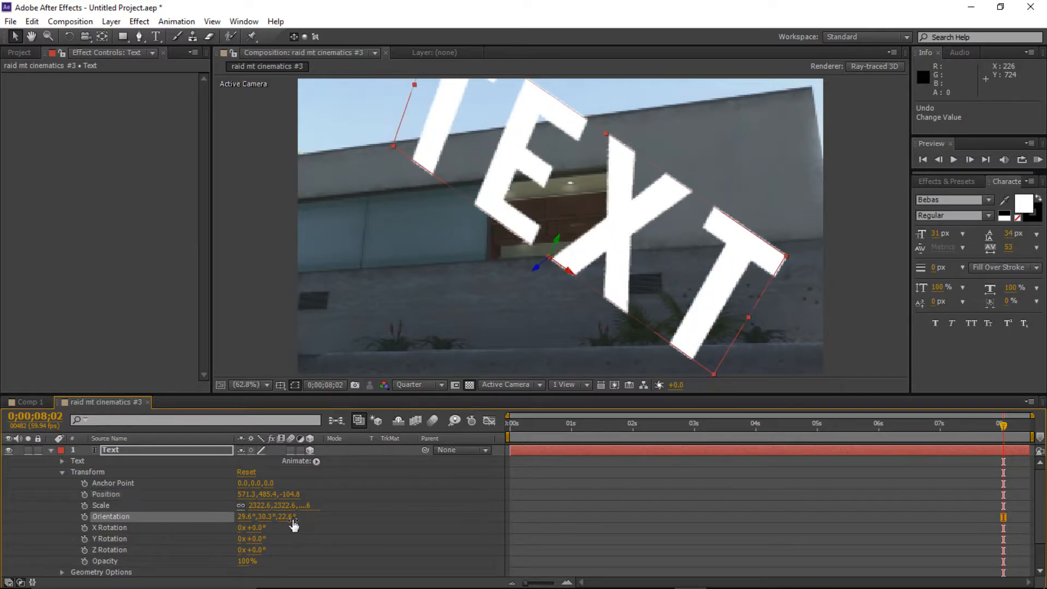
key("ctrl+z")
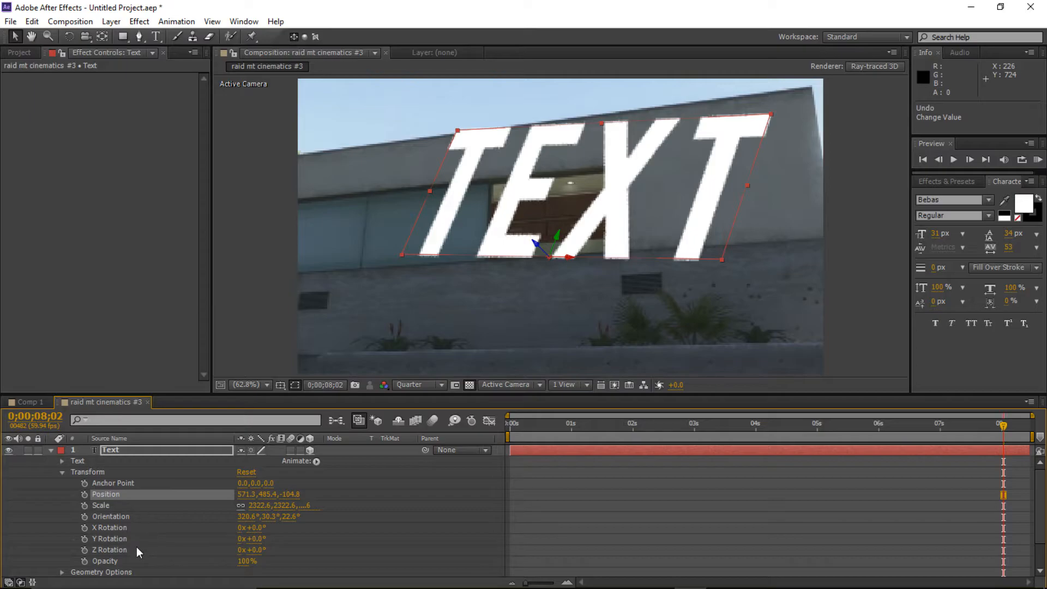
Check the renderer choices in the composition's advanced settings, keeping Ray-traced 3D.
left_click(869, 68)
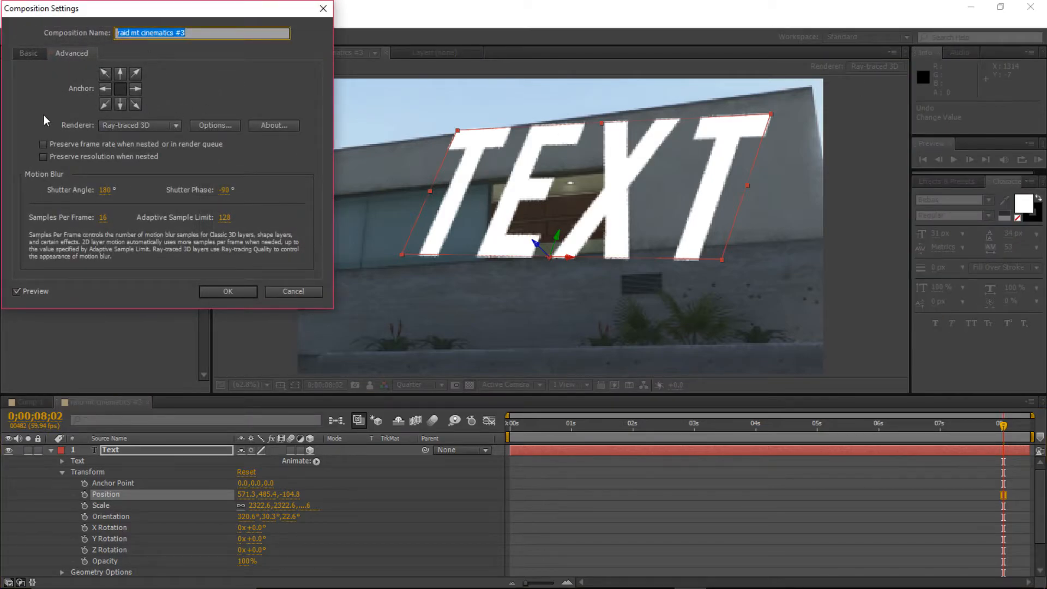
left_click(131, 129)
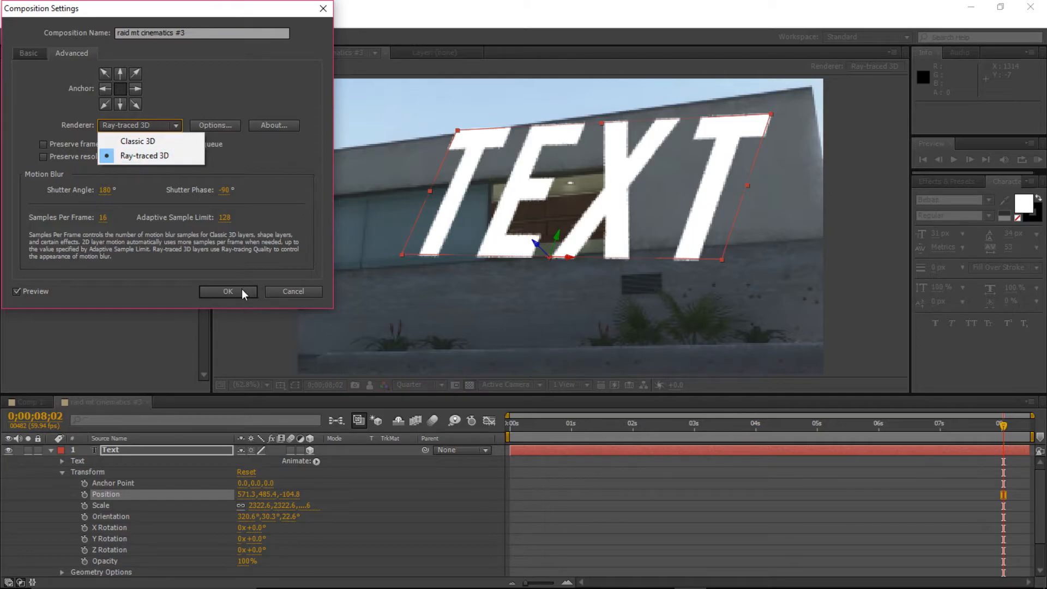
left_click(228, 291)
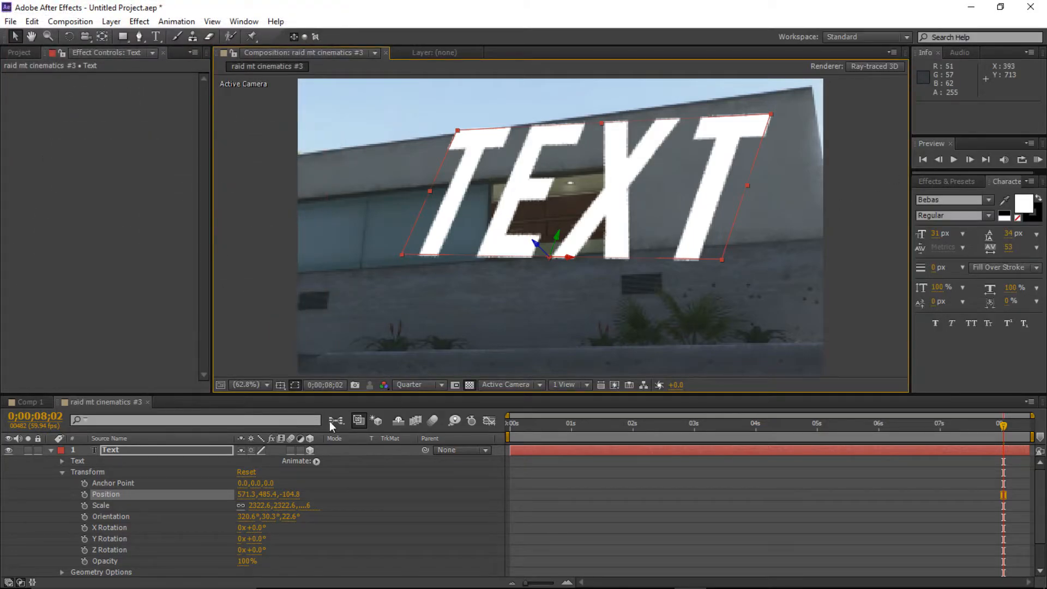
Raise the Text layer on the facade to about 579.3, 425.5, -104.7 and set its Z Rotation to -4°.
scroll(125, 494, "down", 2)
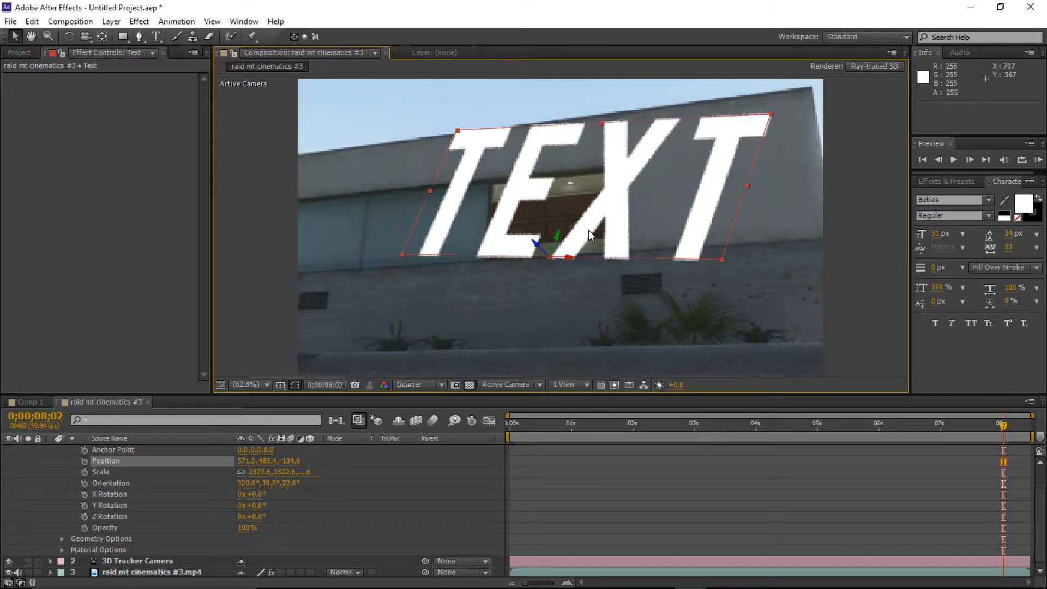
left_click_drag(588, 230, 589, 215)
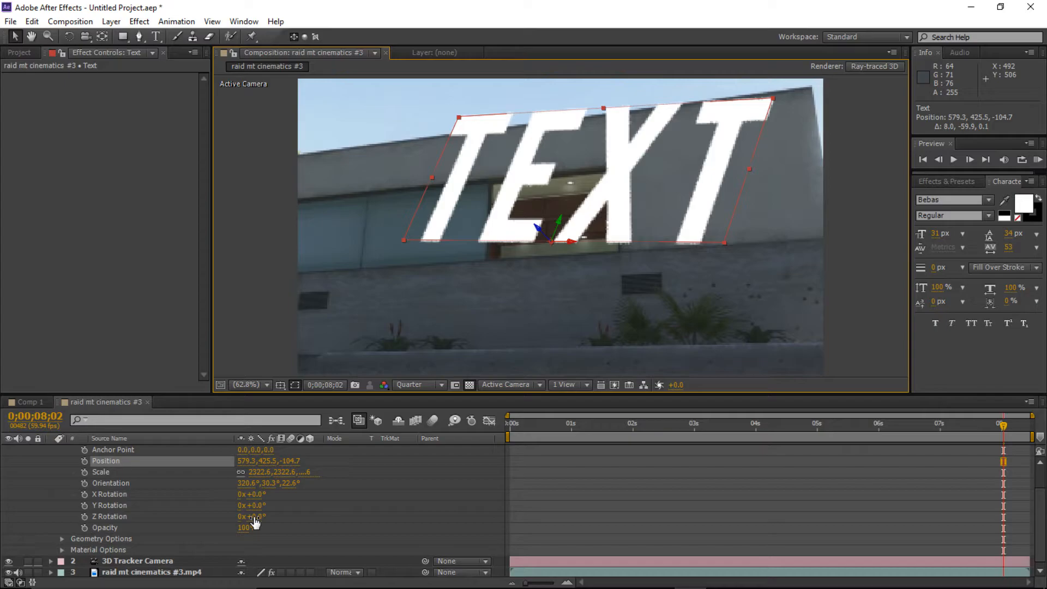
mouse_move(254, 518)
left_mouse_down()
mouse_move(282, 515)
mouse_move(249, 516)
left_mouse_up()
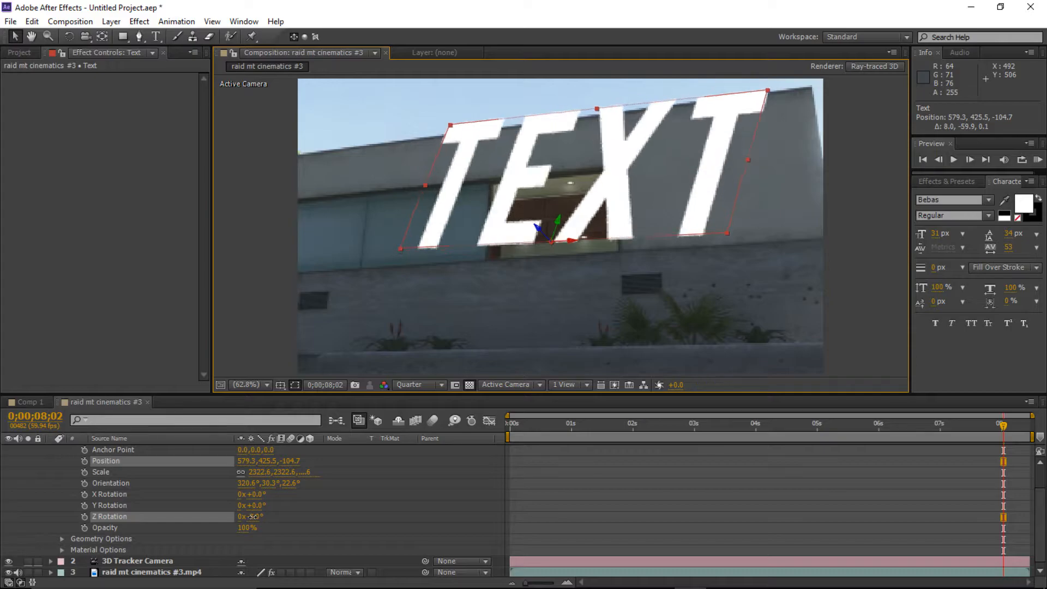
left_click_drag(251, 516, 246, 517)
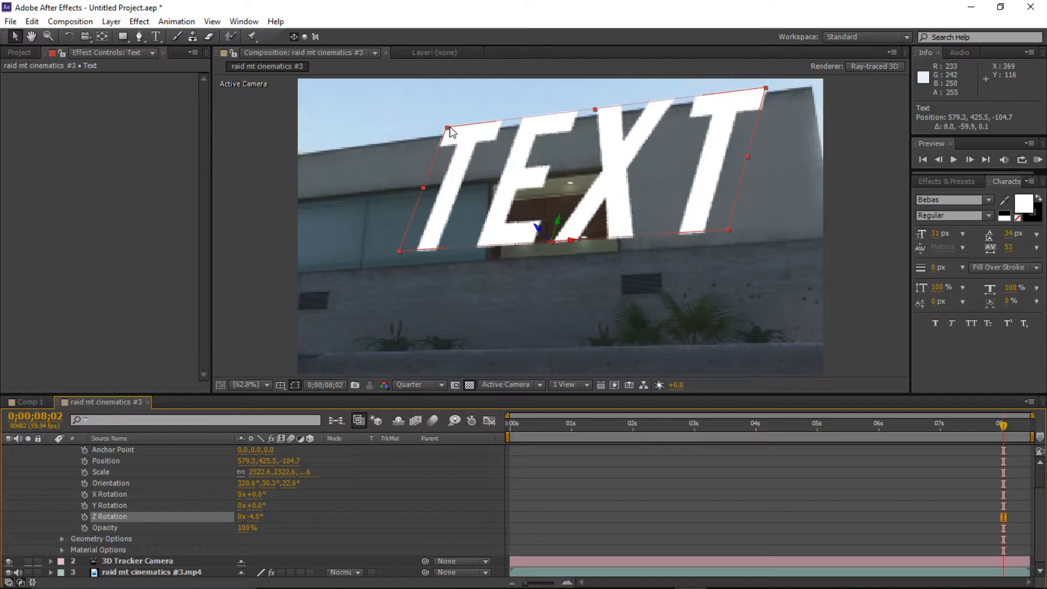
Scale the Text layer down to about 766.2% and, at 0;00;02;54, position it over the window at about 549.4, 427.6, -83.8.
left_click_drag(447, 130, 496, 202)
left_click_drag(576, 243, 556, 240)
left_click_drag(1006, 427, 690, 433)
left_click_drag(522, 269, 520, 269)
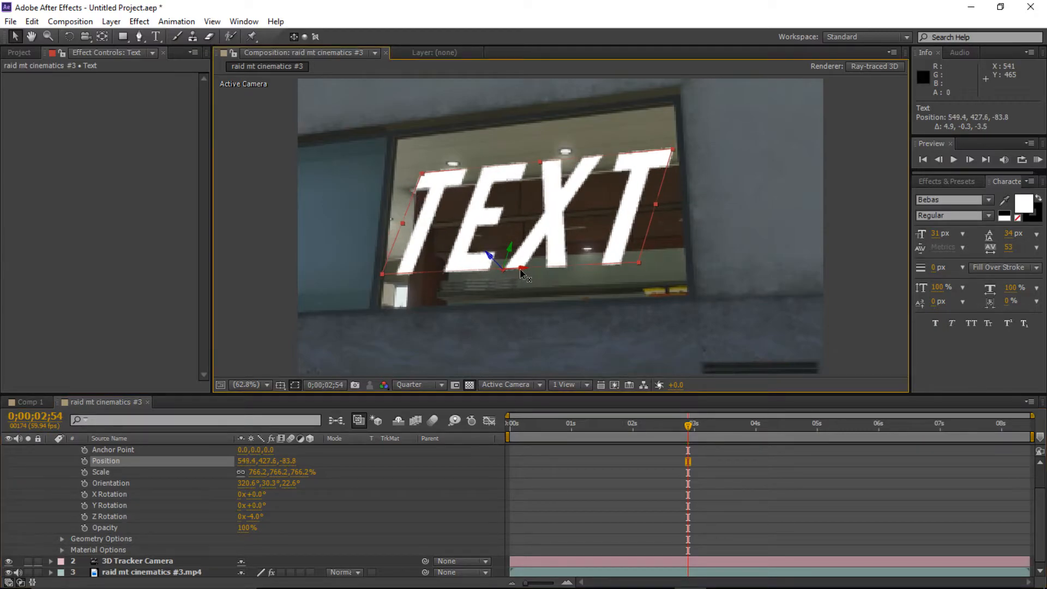
Check the tracking up to 0;00;04;08, then at 0;00;02;51 readjust the text along its X axis to about 549.9, 427.6, -84.2.
left_click(765, 427)
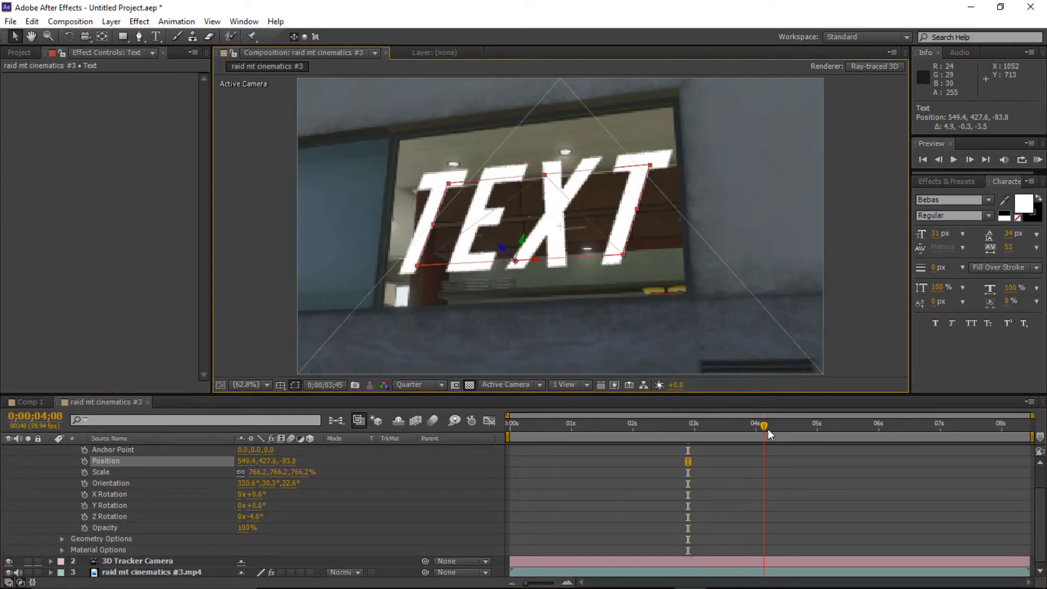
left_click_drag(768, 429, 685, 430)
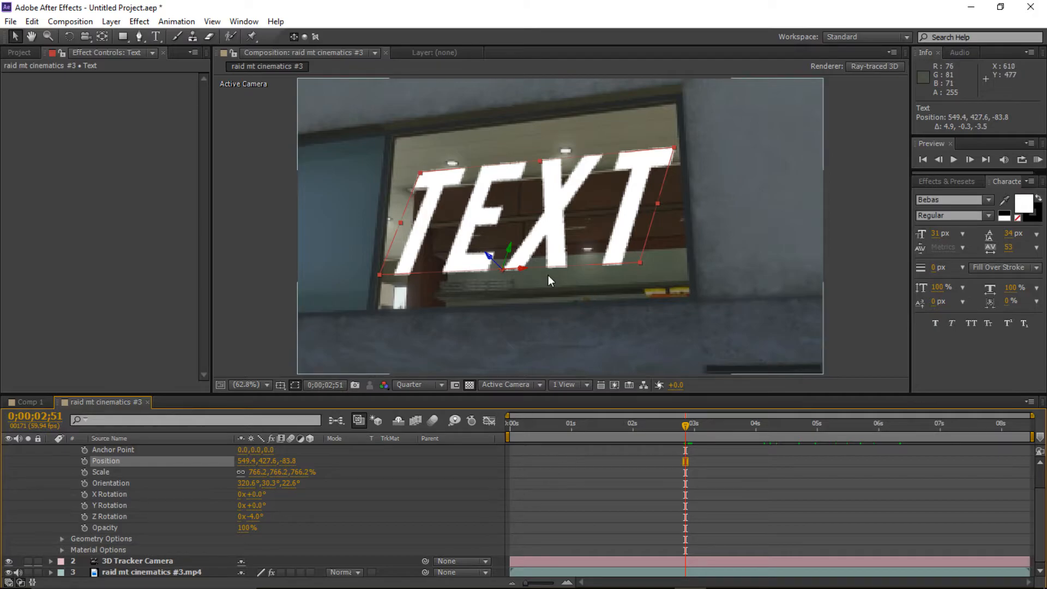
left_click_drag(522, 269, 565, 270)
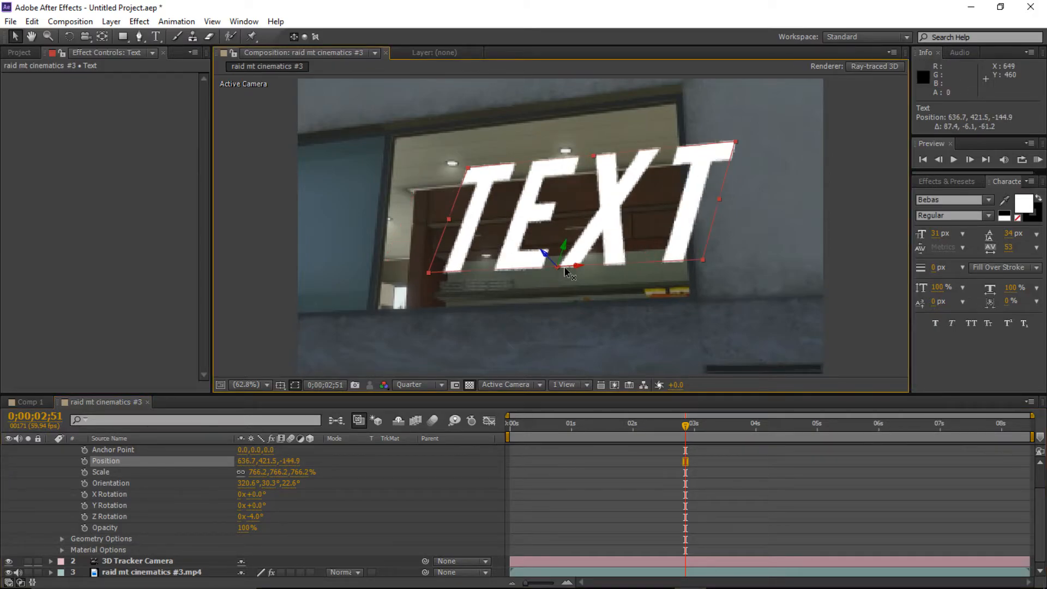
left_click_drag(565, 269, 517, 268)
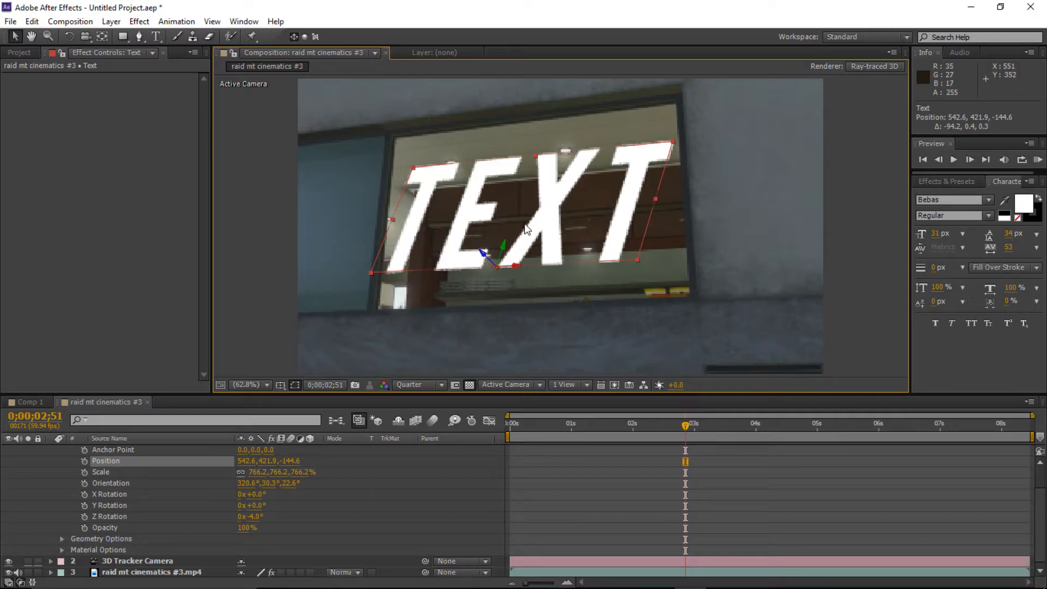
key("ctrl+z")
left_click_drag(580, 265, 536, 262)
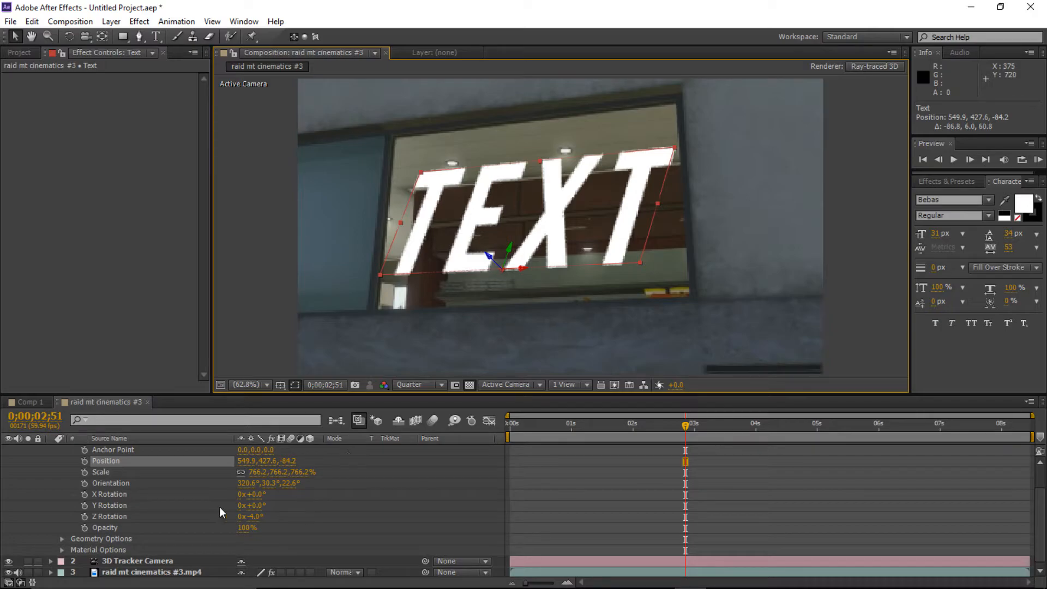
Set the Text layer's X Rotation to 28° and Y Rotation to -4°, and shift it to about 591.0, 424.5, -110.7.
left_click_drag(251, 507, 245, 502)
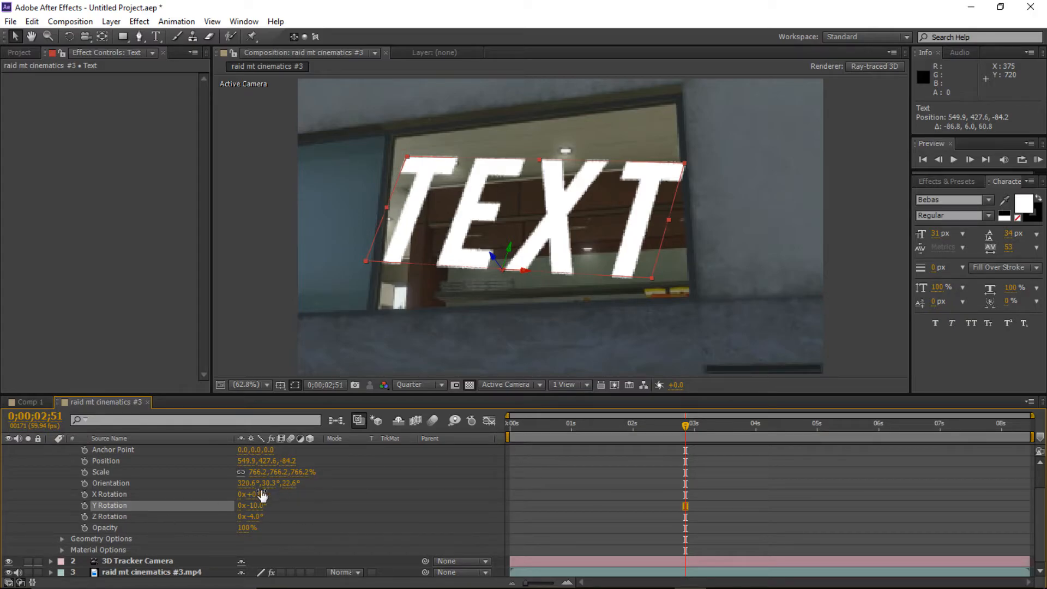
mouse_move(256, 494)
left_mouse_down()
mouse_move(275, 503)
mouse_move(252, 506)
left_mouse_up()
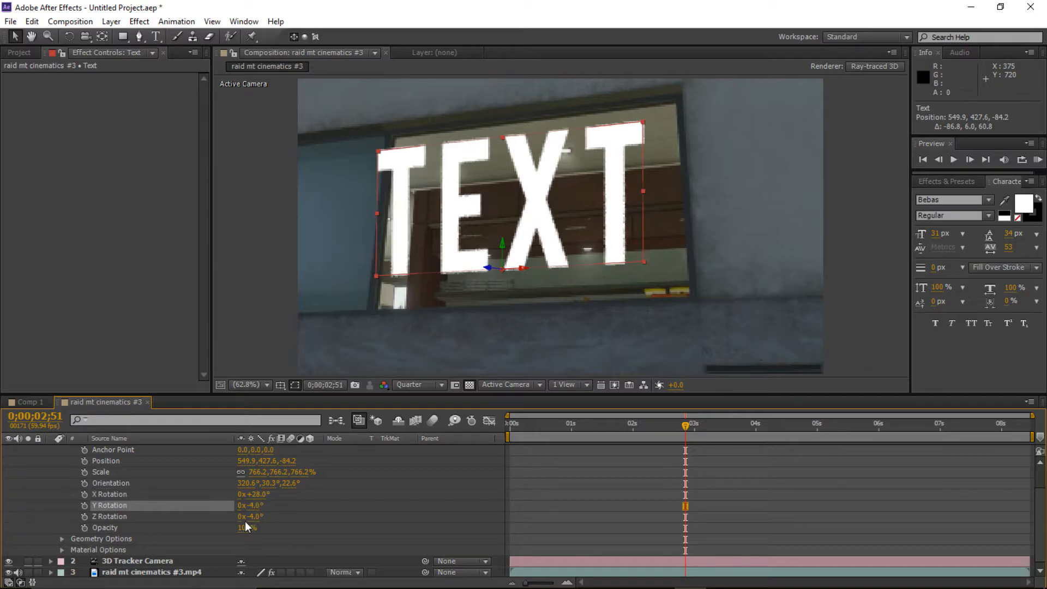
mouse_move(523, 269)
left_mouse_down()
mouse_move(563, 272)
mouse_move(543, 273)
left_mouse_up()
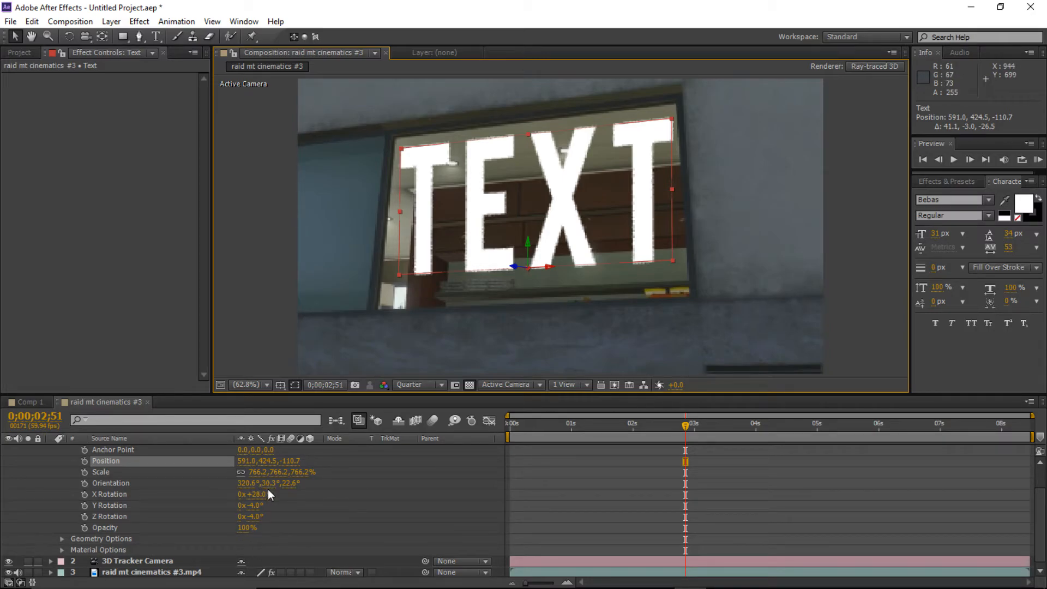
Set the Text layer's X Rotation to 23° and shift it along its X axis to about 577.6, 425.4, -102.1.
left_click_drag(261, 494, 261, 494)
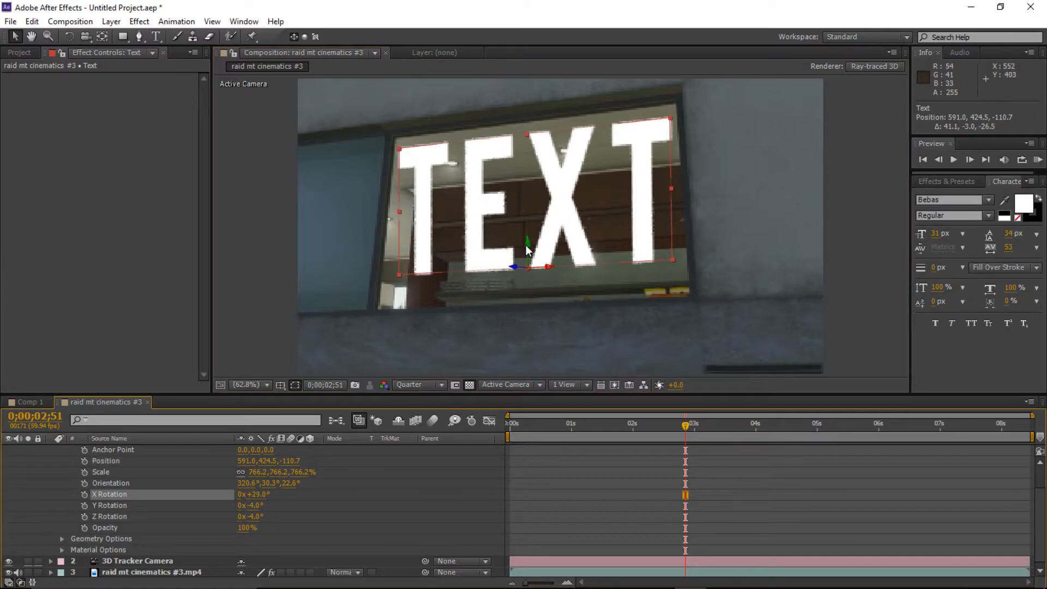
left_click_drag(259, 498, 251, 494)
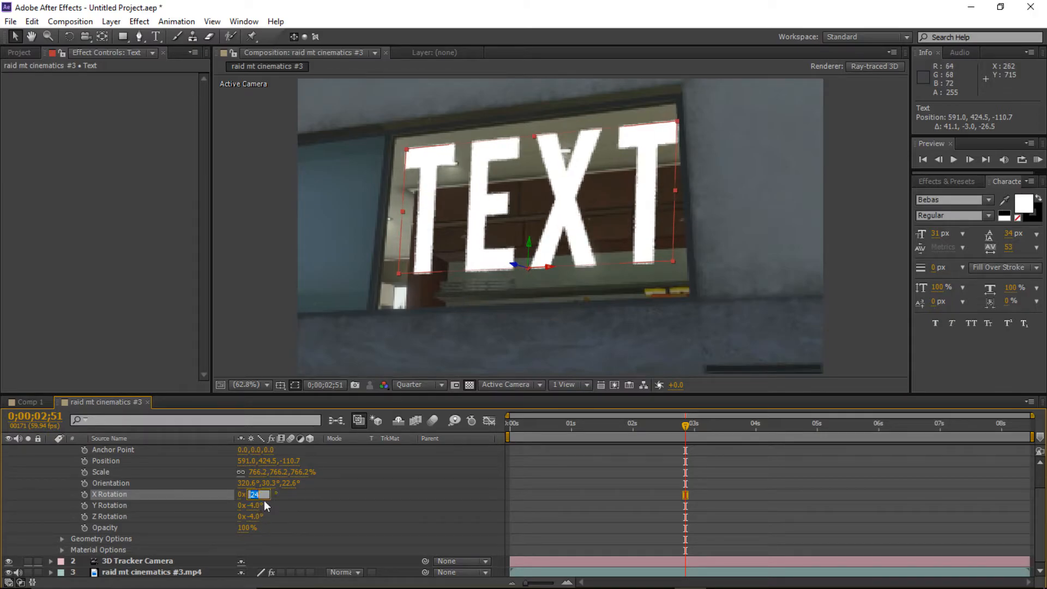
type("23")
key("Return")
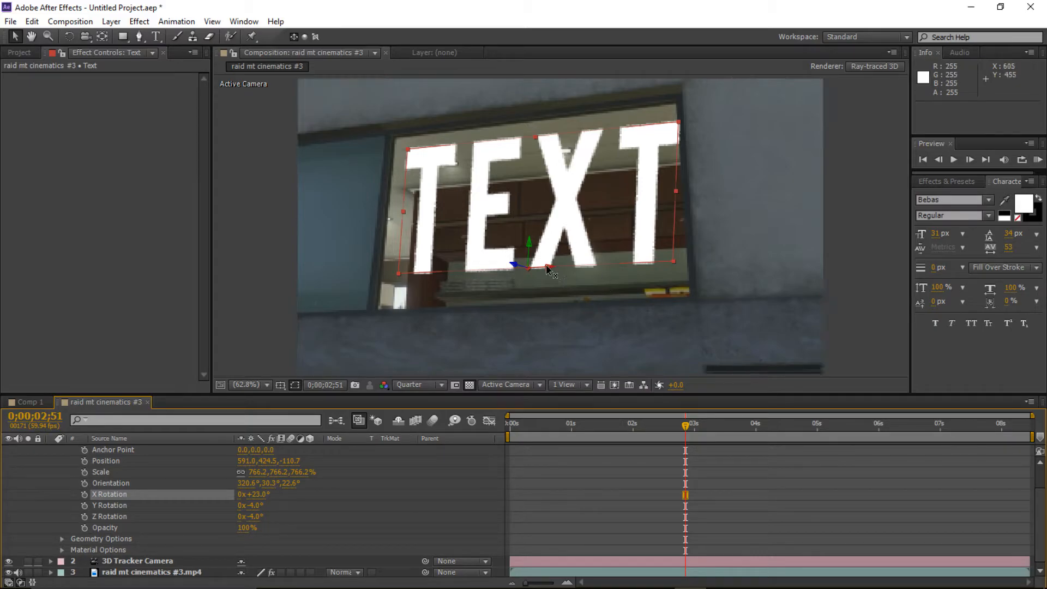
left_click_drag(548, 268, 539, 268)
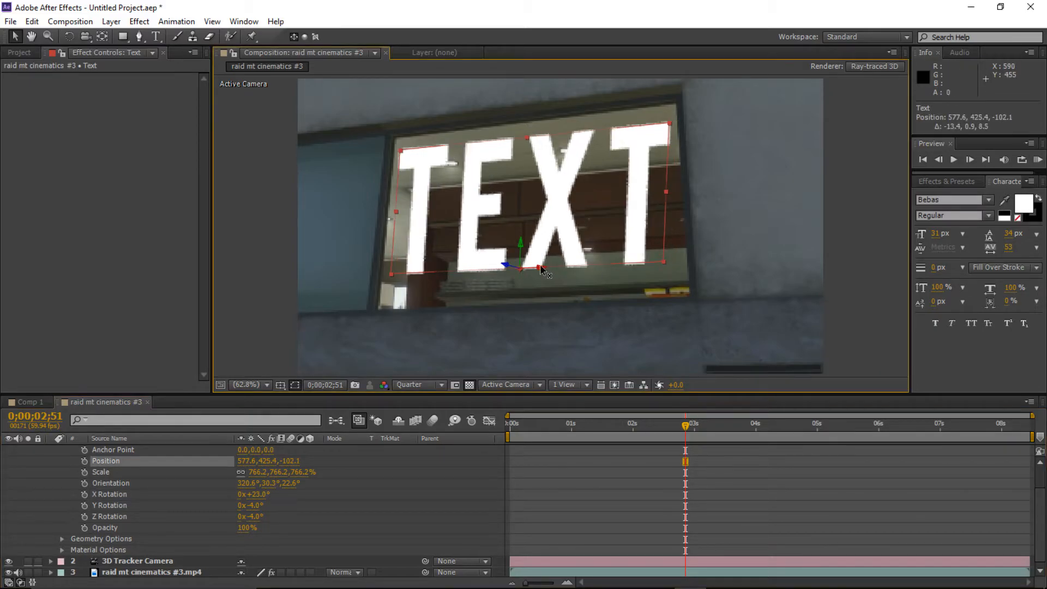
Set the Text layer's Z Rotation to -5° and position it in the window at about 582.6, 425.0, -105.3.
left_click(729, 274)
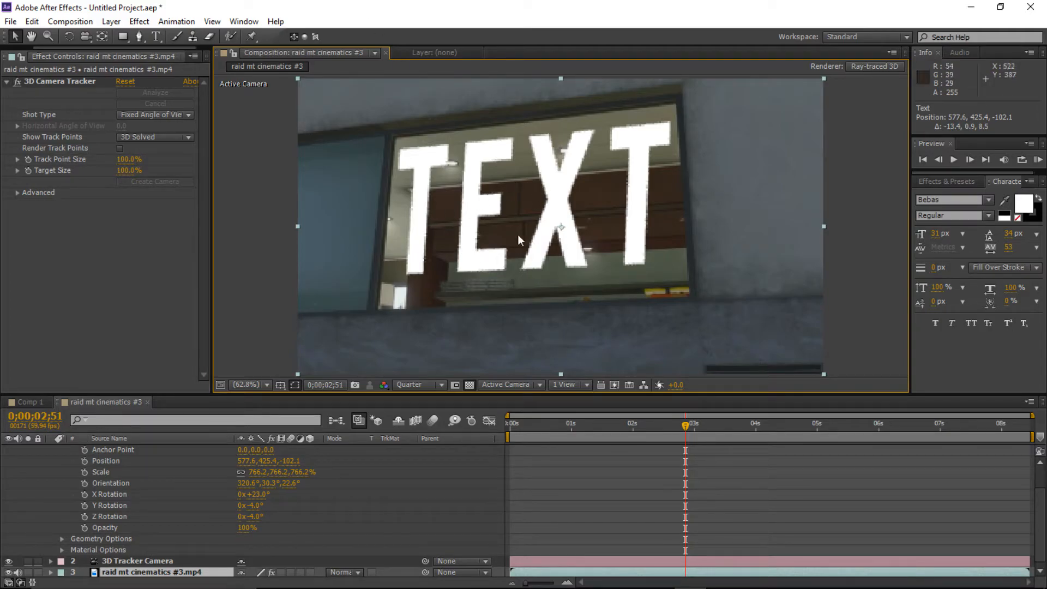
left_click(179, 518)
left_click_drag(261, 515, 239, 500)
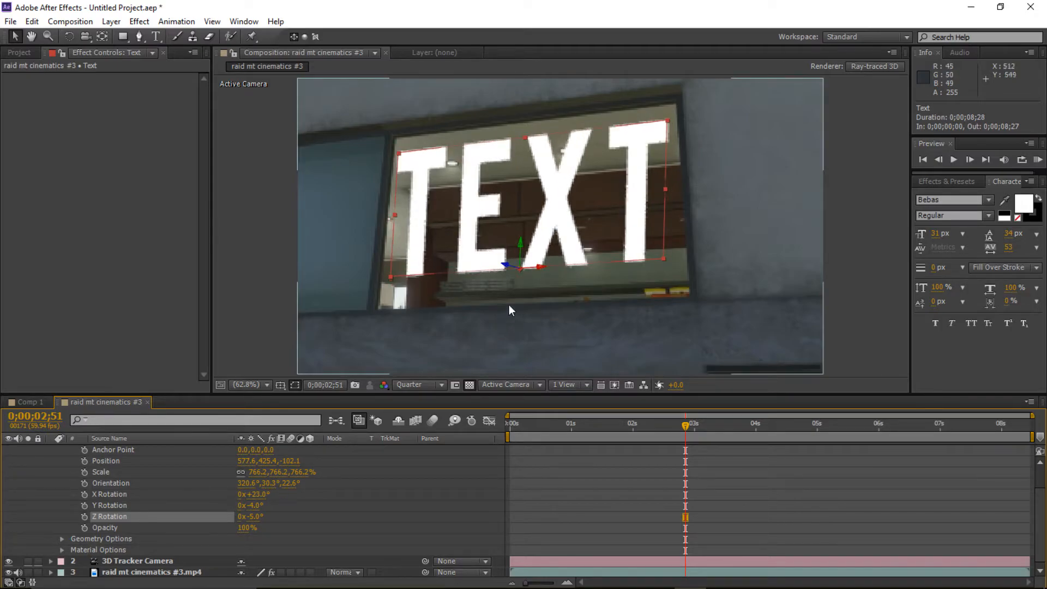
mouse_move(542, 268)
left_mouse_down()
mouse_move(556, 274)
mouse_move(548, 268)
left_mouse_up()
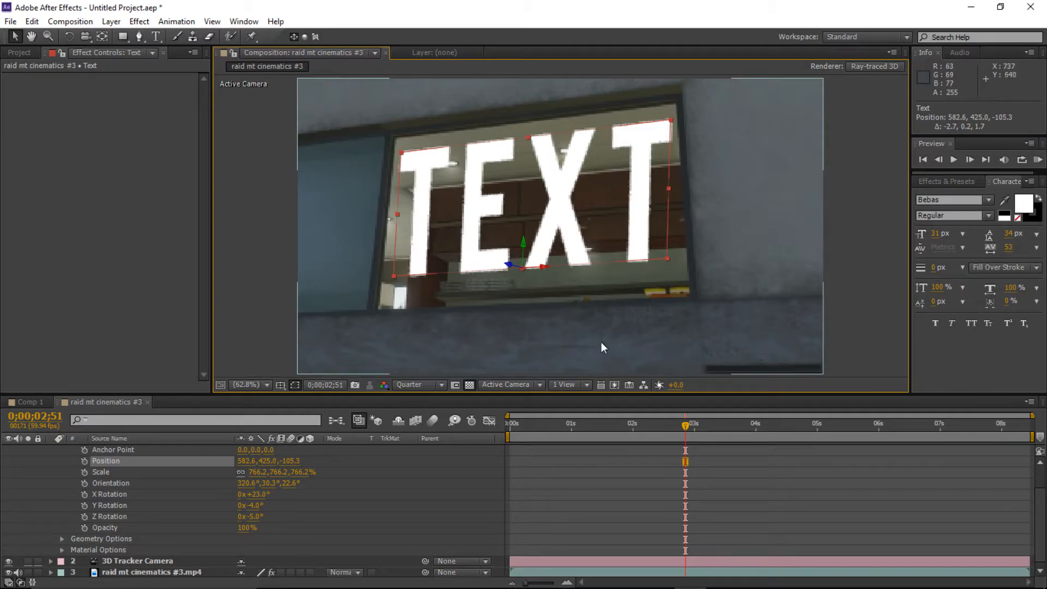
At 0;00;02;56, replace the layer's placeholder wording with "PYROXII" on the first line and "Presents" on the second.
mouse_move(689, 422)
left_mouse_down()
mouse_move(761, 426)
mouse_move(688, 428)
left_mouse_up()
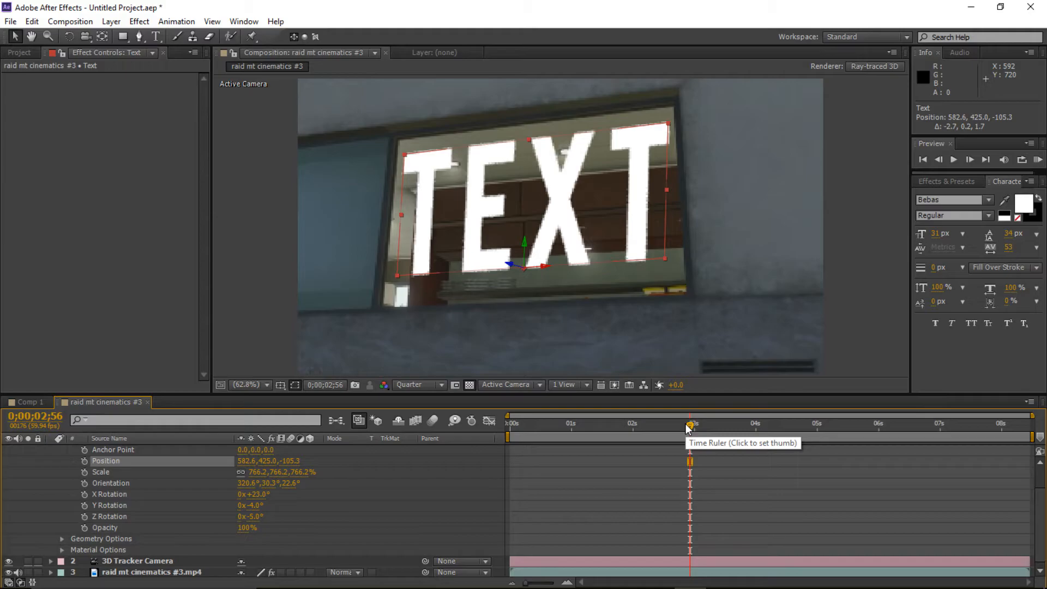
left_click(716, 230)
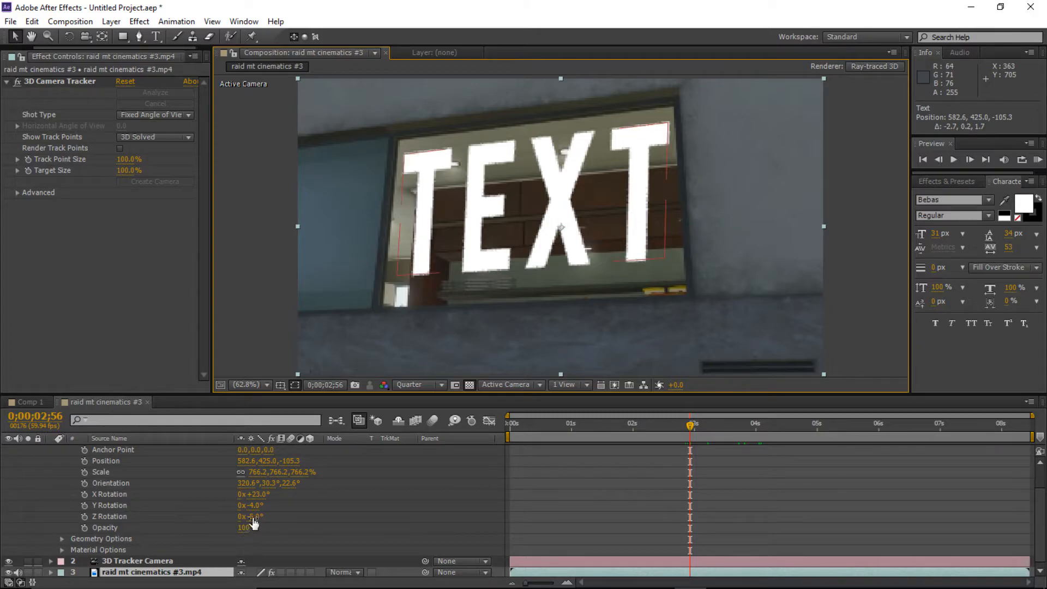
left_click(156, 36)
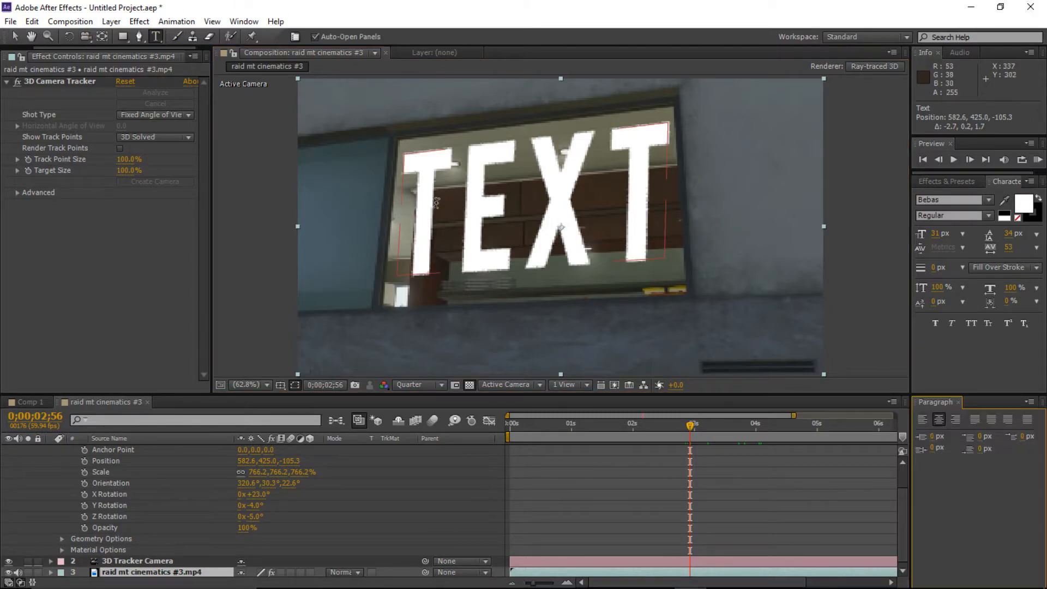
left_click_drag(415, 210, 687, 197)
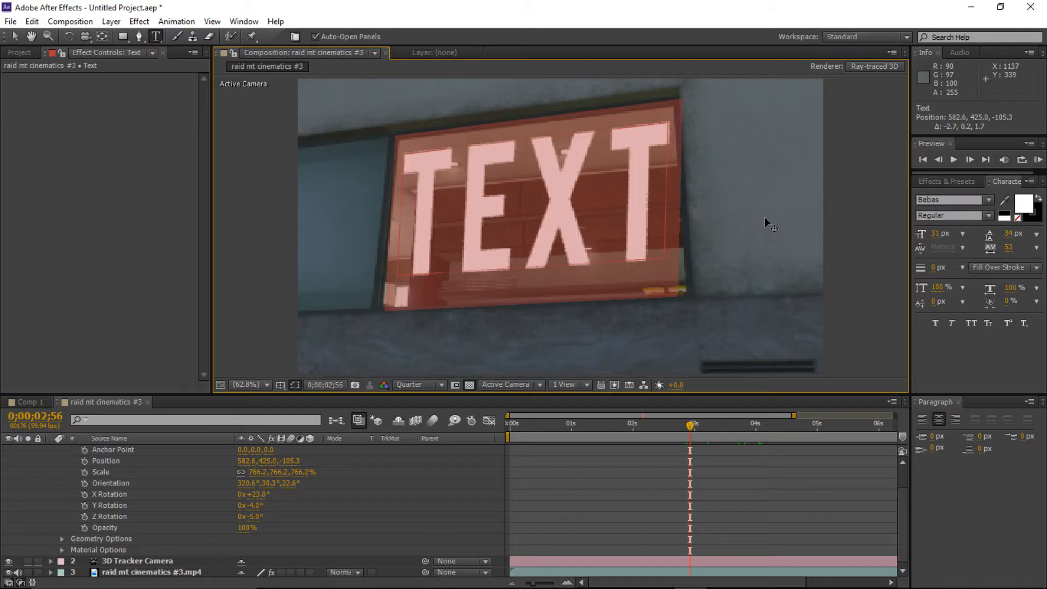
type("PYROXII")
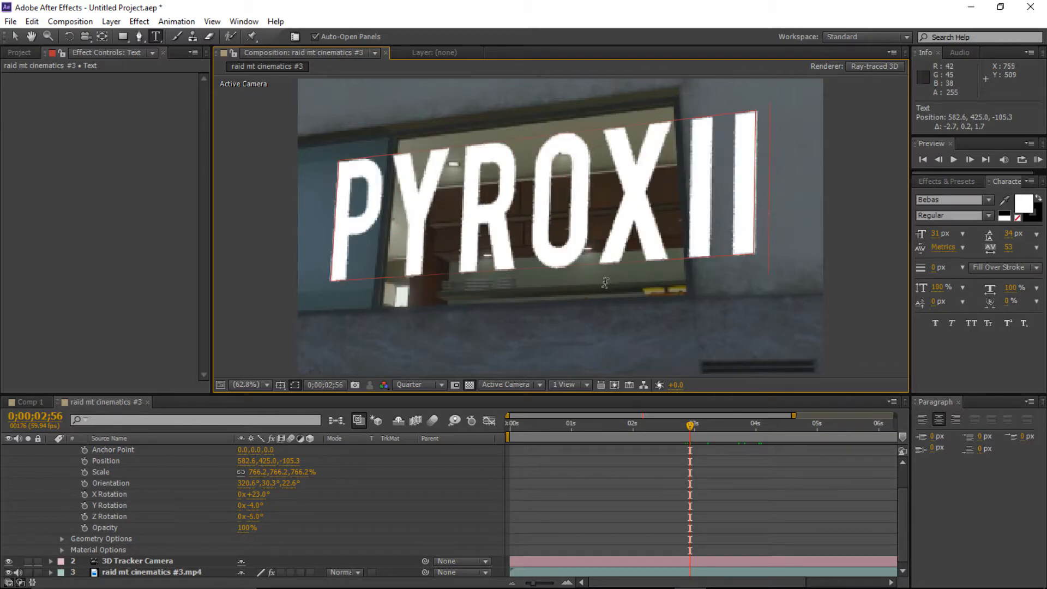
key("Return")
type("TUTOR")
type("NTS")
left_click(536, 235)
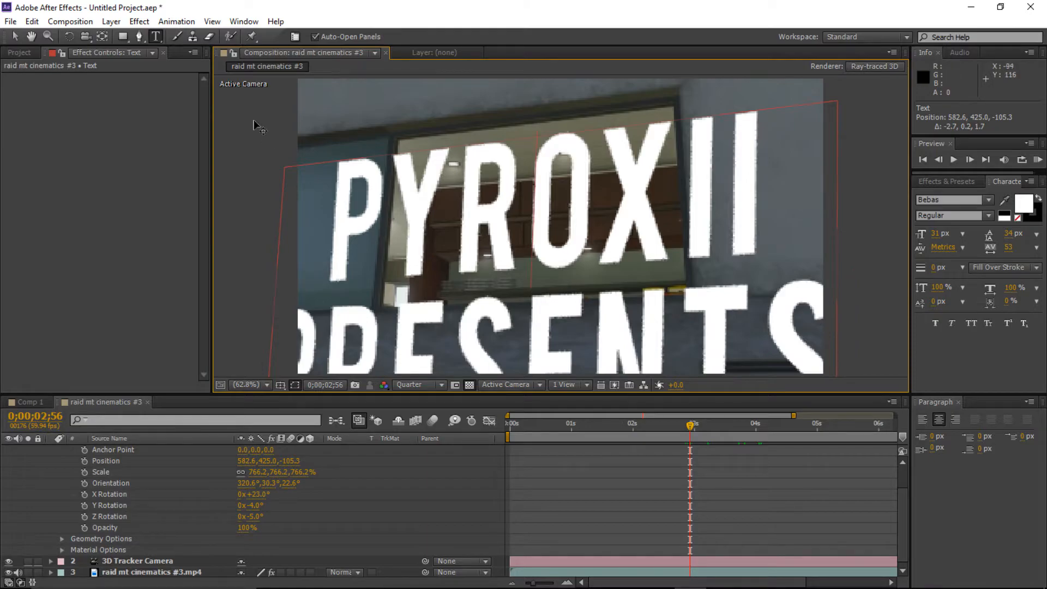
Scale the PYROXII Presents layer to about 391.6% and move it up to fit the window, at about 586.3, 322.3, -85.6.
left_click(15, 36)
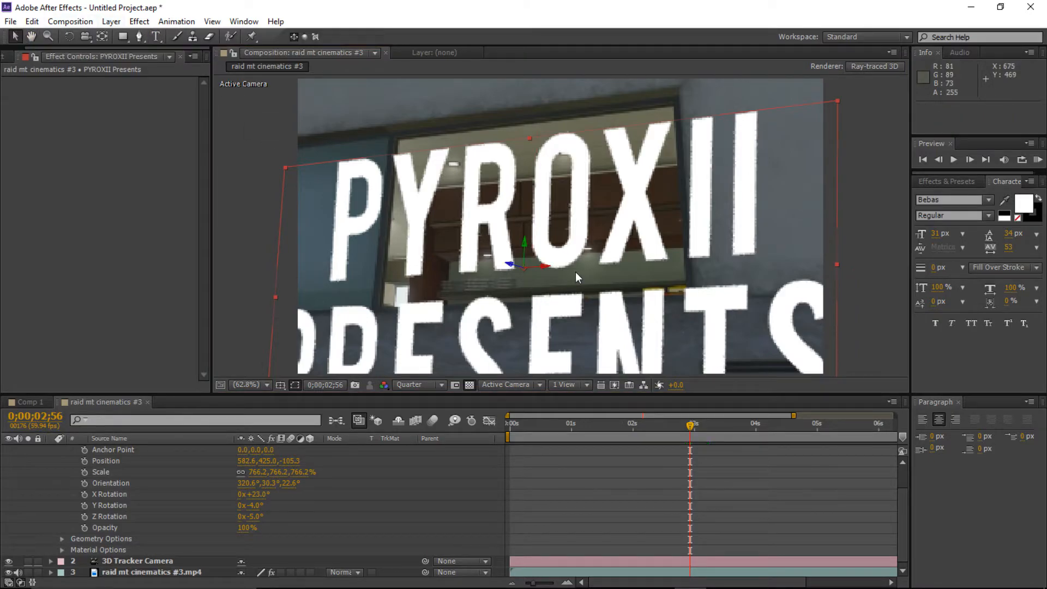
left_click_drag(285, 167, 379, 215)
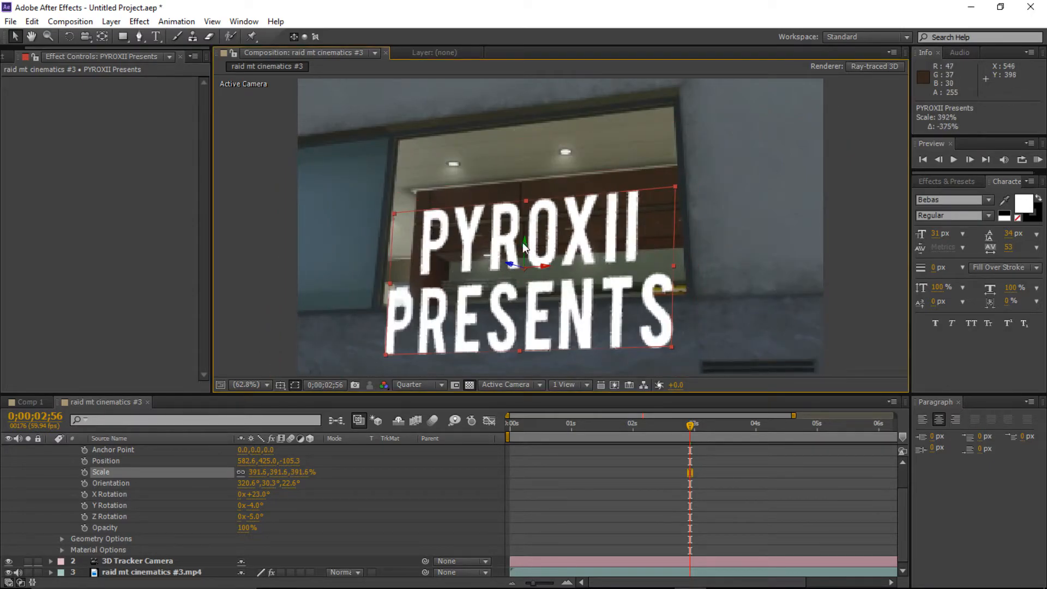
left_click_drag(528, 241, 521, 196)
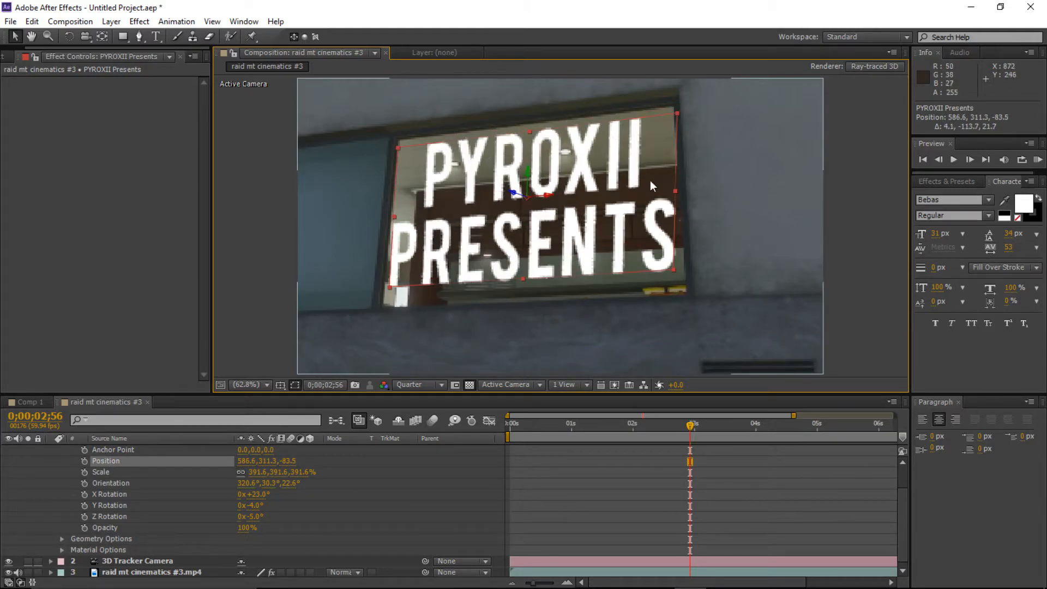
left_click_drag(528, 173, 529, 178)
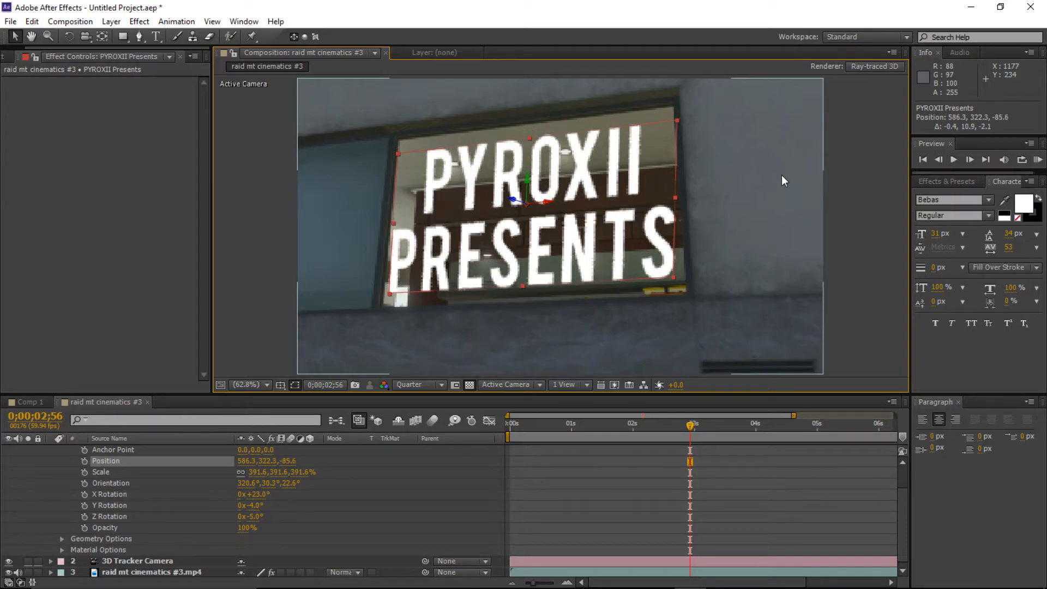
Scrub the composition from its start past three seconds to check how the text tracks in the window.
left_click(762, 177)
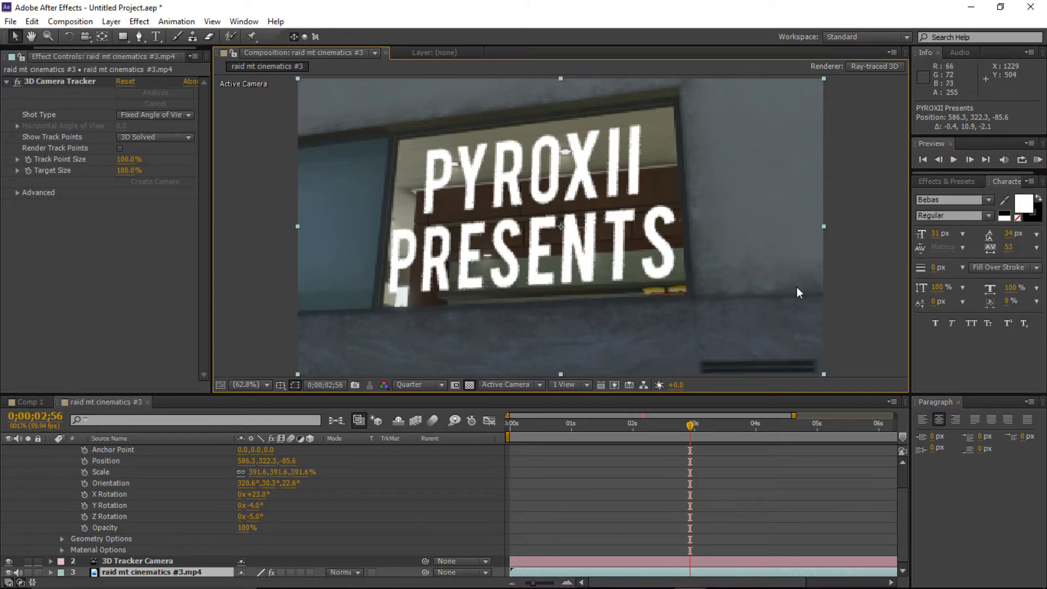
left_click_drag(690, 433, 507, 422)
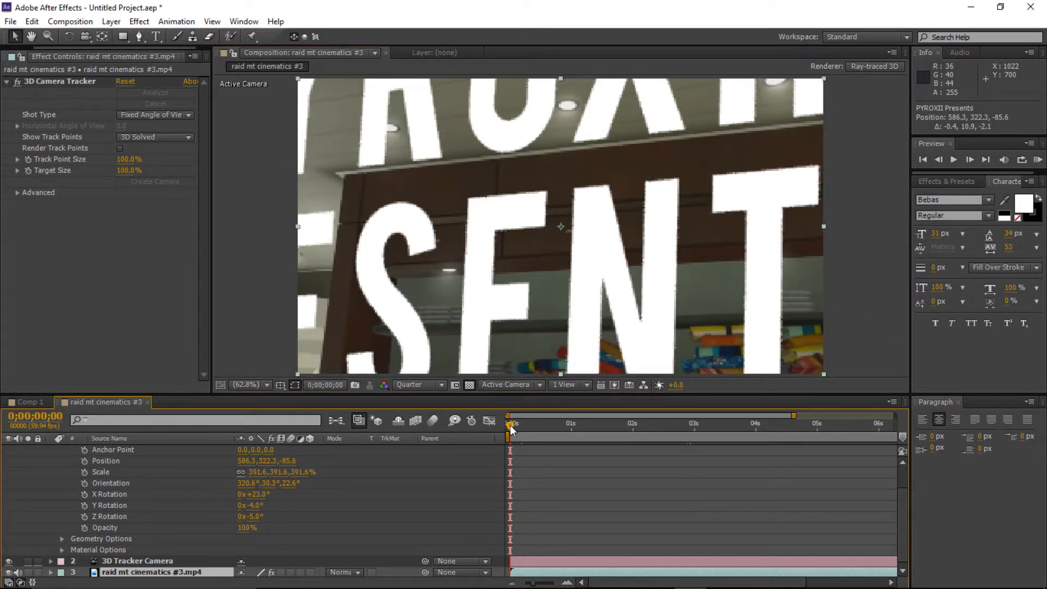
mouse_move(509, 425)
left_mouse_down()
mouse_move(569, 425)
mouse_move(502, 423)
left_mouse_up()
left_click_drag(512, 424, 836, 440)
left_click_drag(673, 438, 444, 419)
left_click_drag(506, 426, 728, 440)
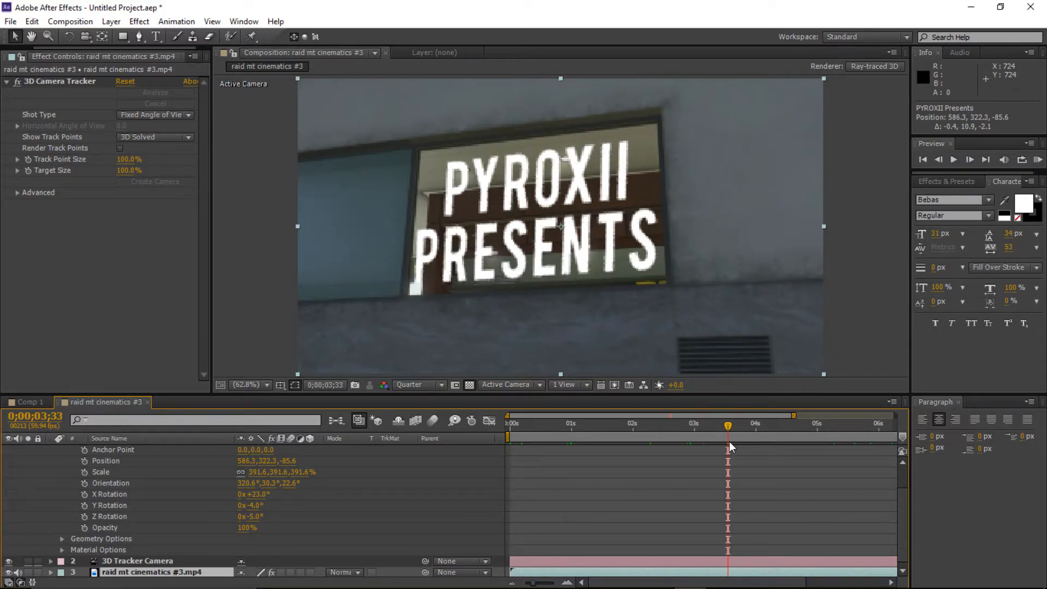
left_click(574, 235)
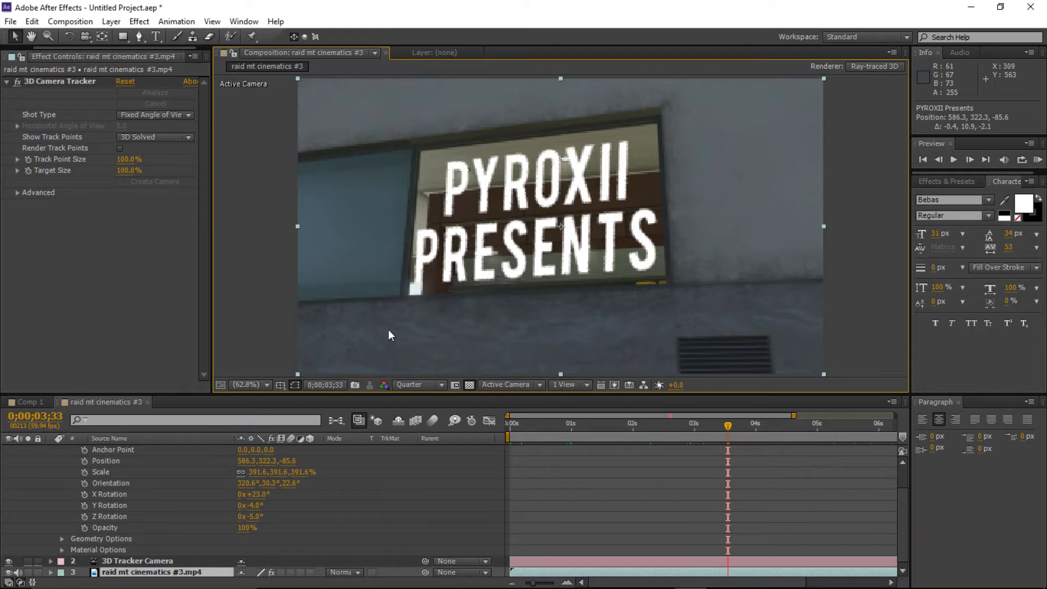
At 0;00;03;33, push the PYROXII Presents layer along its Z axis to about 547.4, 309.5, -145.3.
scroll(130, 495, "up", 2)
left_click(118, 449)
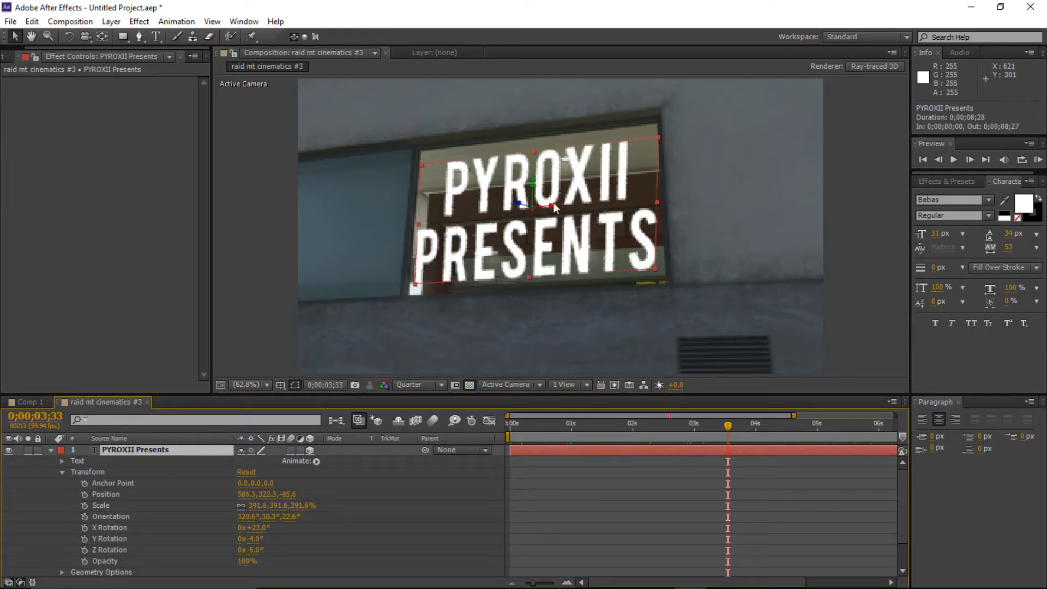
left_click_drag(520, 206, 507, 194)
At the start of the composition, change the text layer's Z position to about -769.3.
left_click_drag(729, 425, 470, 420)
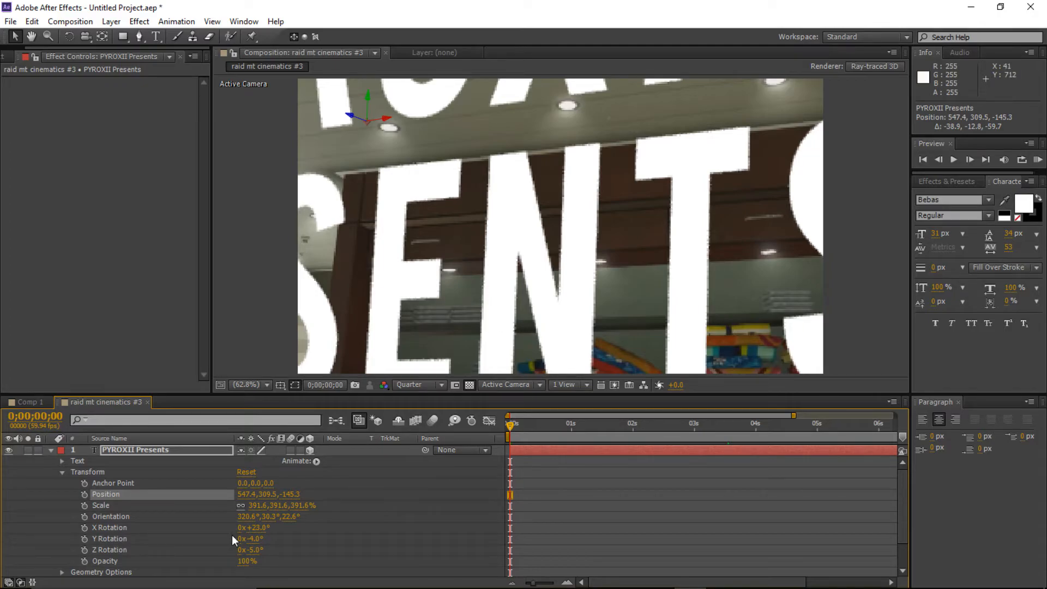
mouse_move(268, 499)
left_mouse_down()
mouse_move(290, 500)
mouse_move(2, 511)
left_mouse_up()
mouse_move(209, 494)
left_mouse_down()
mouse_move(100, 505)
mouse_move(200, 511)
left_mouse_up()
At 0;00;07;59, shift the text along its X axis to about 591.1, 305.7, -797.0 and scrub the clip to check its placement.
left_click_drag(511, 425, 931, 448)
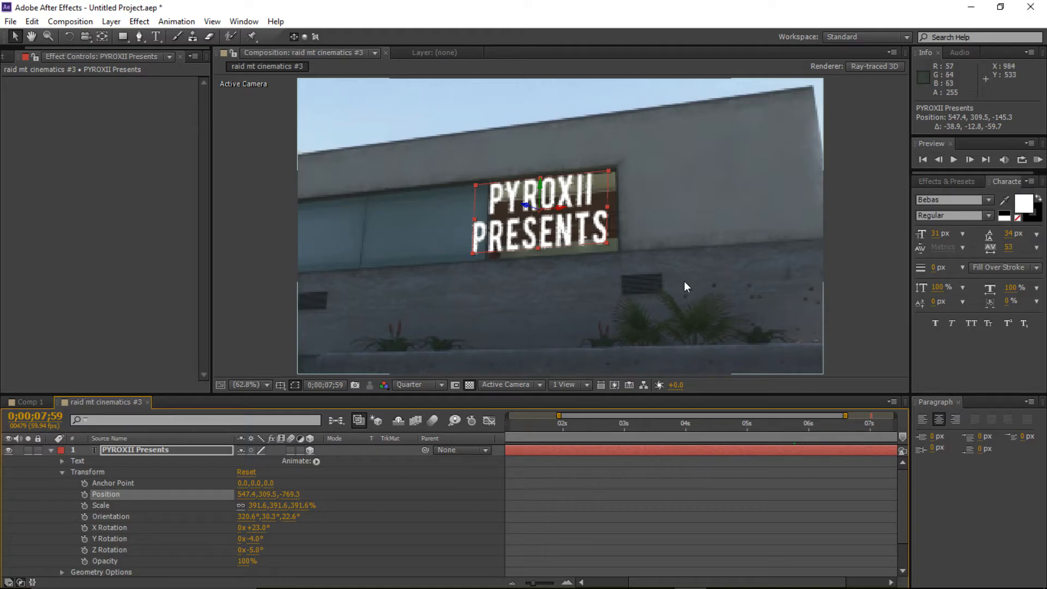
left_click_drag(563, 204, 588, 211)
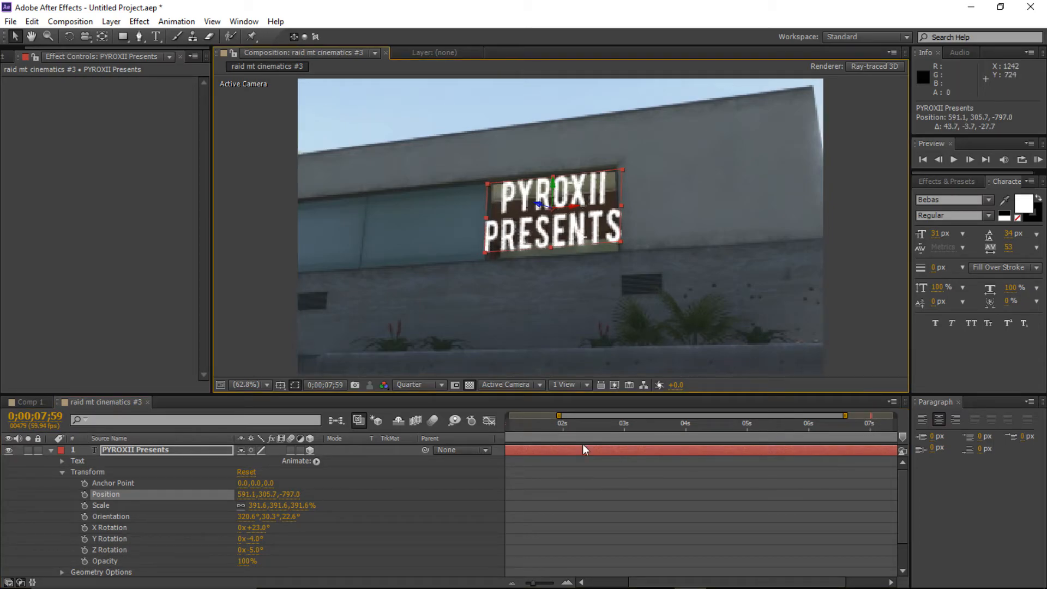
left_click(647, 432)
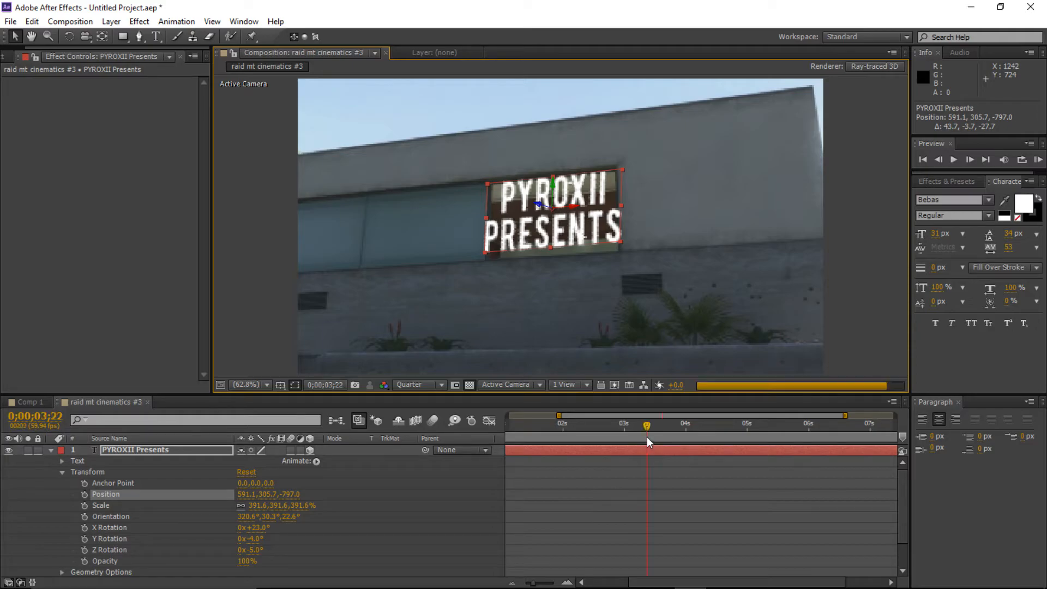
left_click_drag(647, 427, 902, 429)
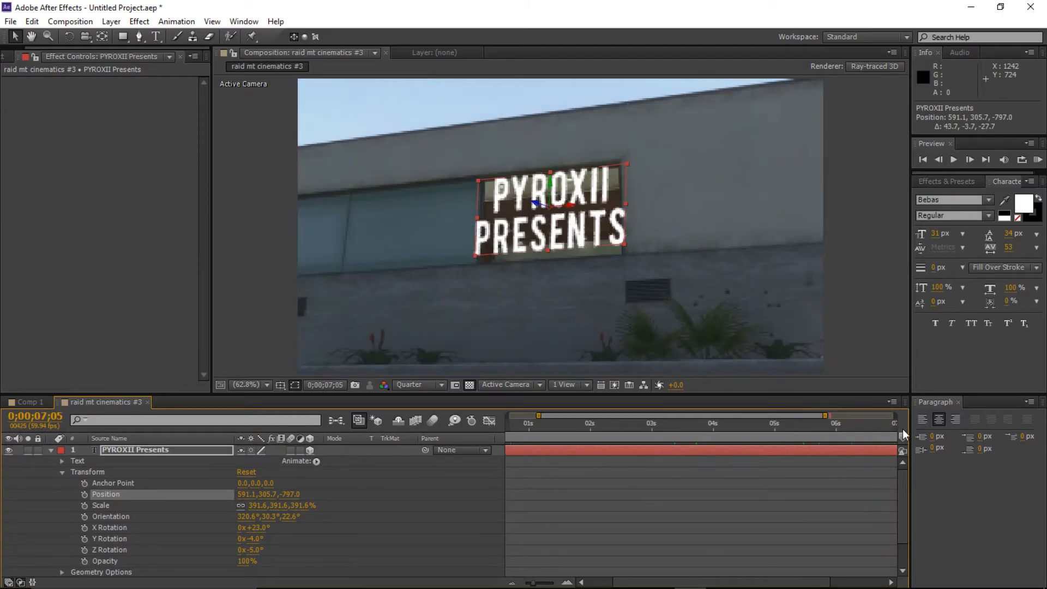
Set the text layer's Extrusion Depth to 3 in its Geometry Options.
left_click(64, 472)
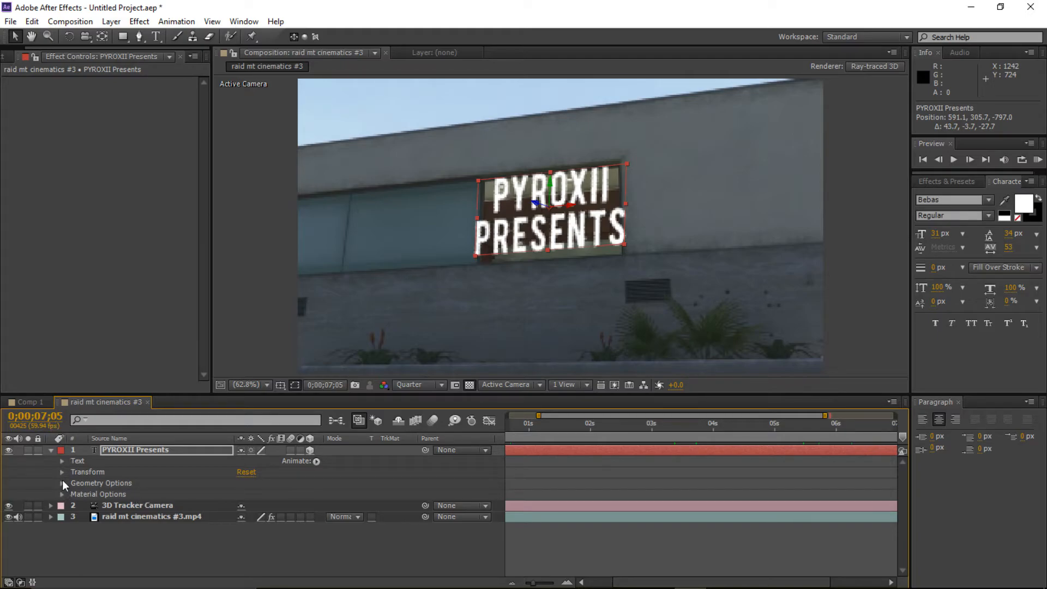
left_click(62, 483)
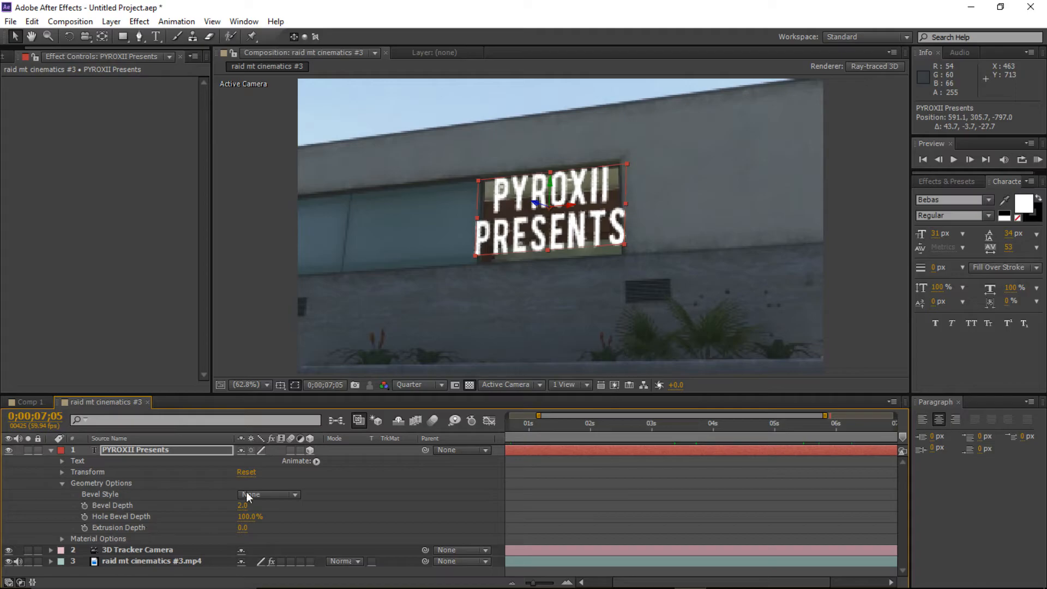
left_click(242, 527)
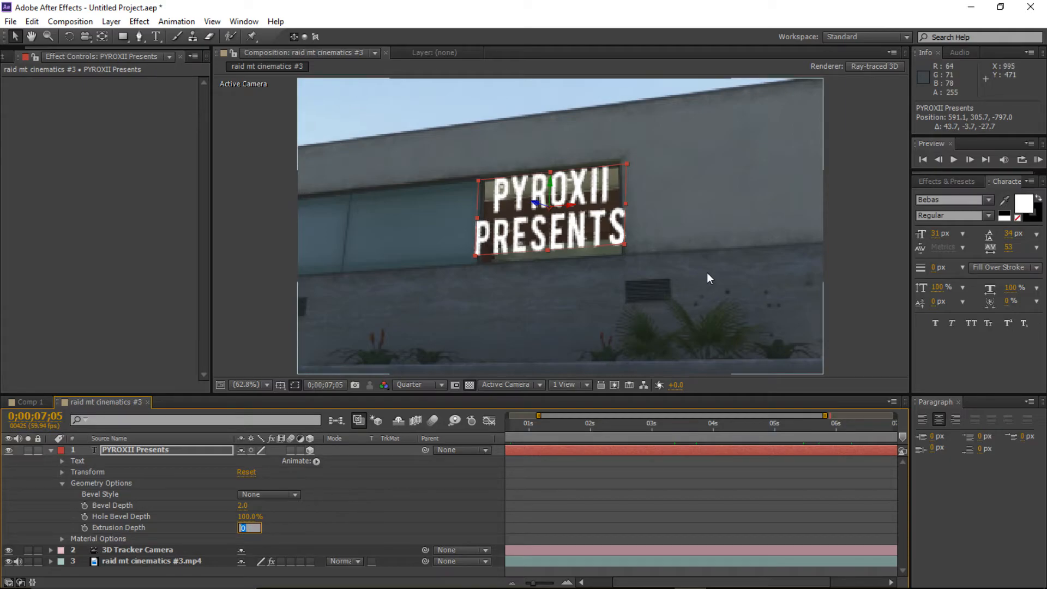
type("3")
key("Return")
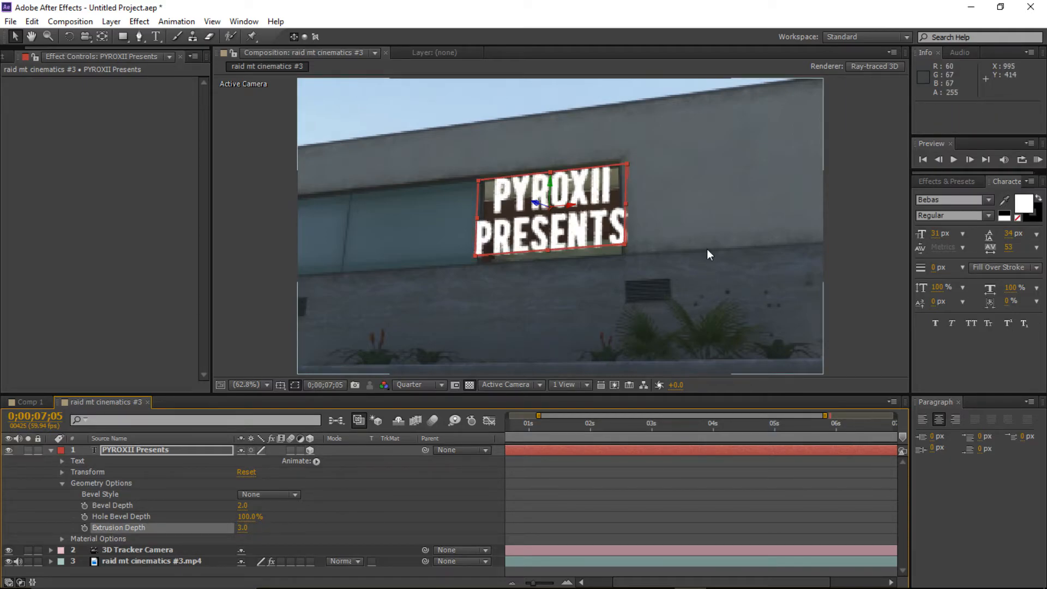
Apply the Concave bevel style to the text and set the preview resolution to Full.
left_click(255, 494)
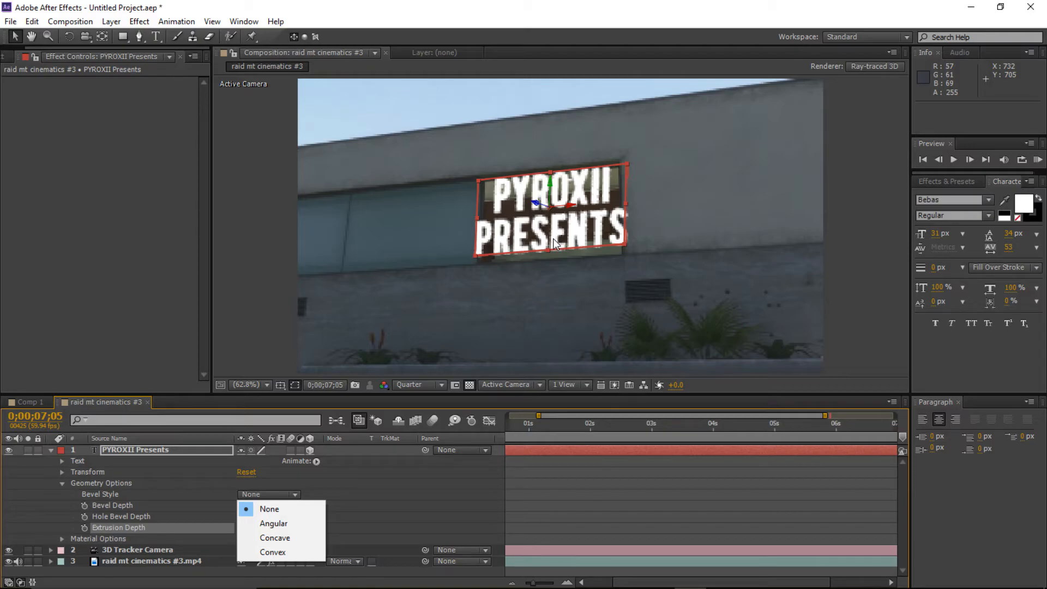
left_click(287, 539)
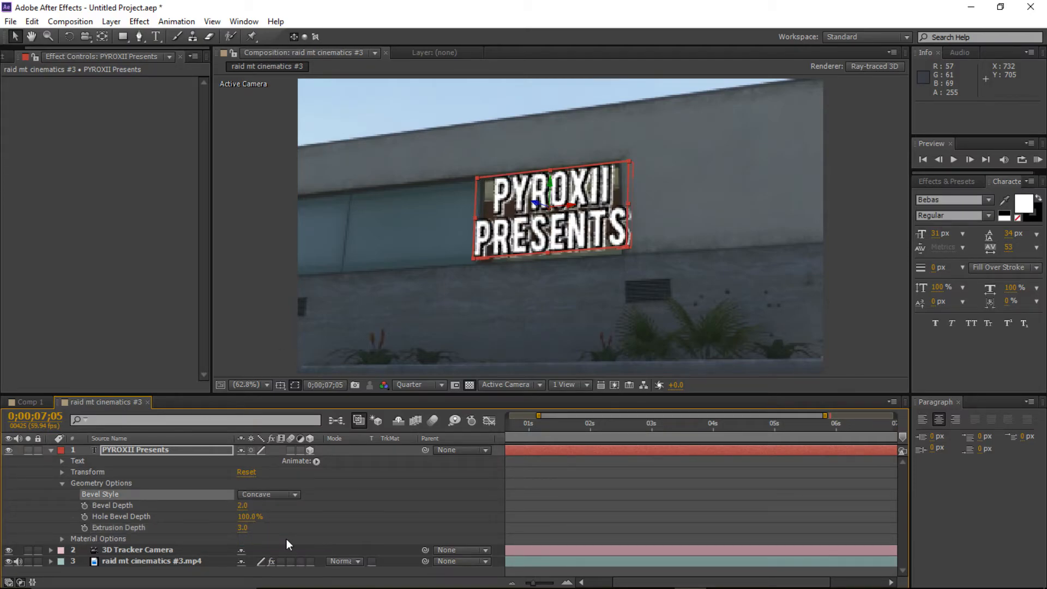
left_click(440, 385)
left_click(431, 416)
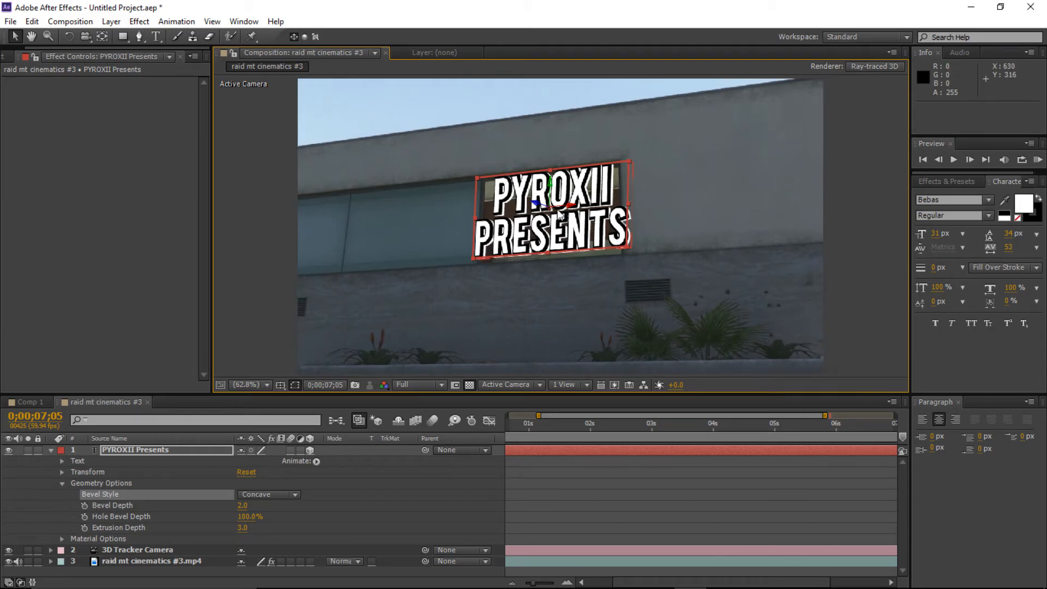
Try the Convex and Angular bevel styles on the text, and return it to Concave.
left_click(284, 495)
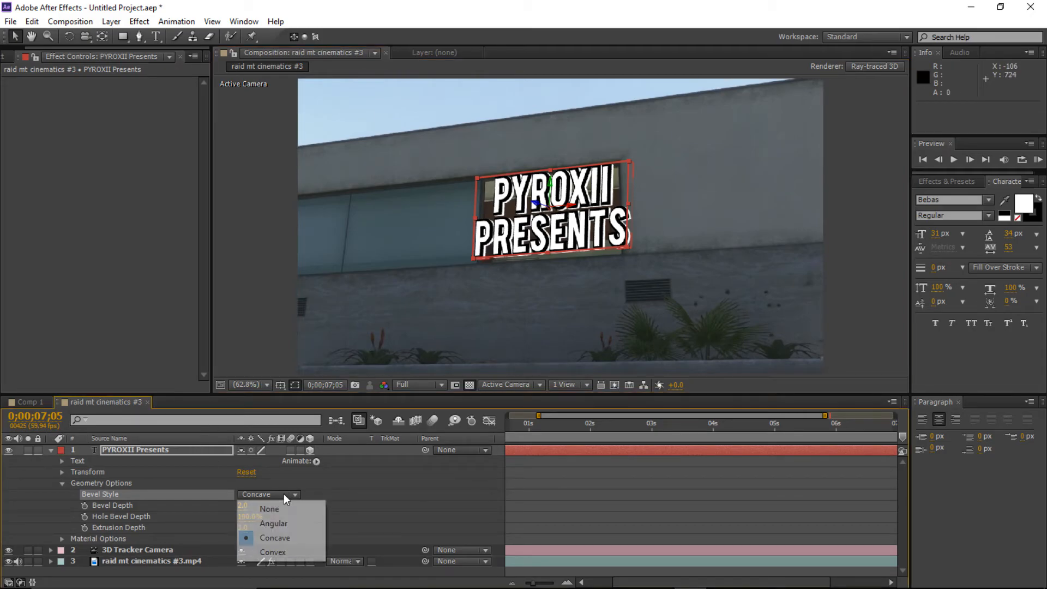
left_click(272, 552)
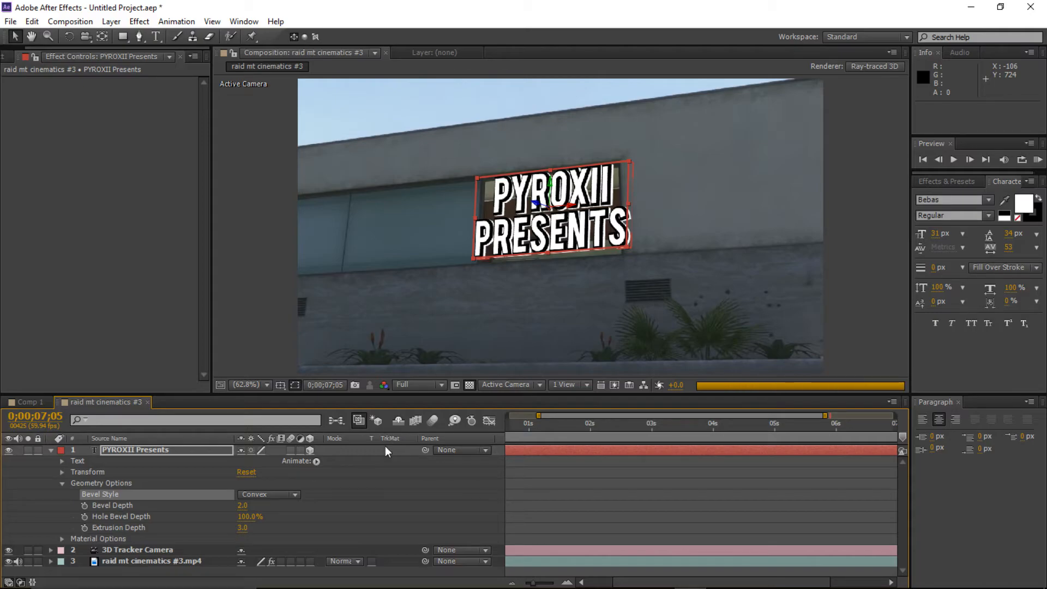
left_click(269, 495)
left_click(276, 521)
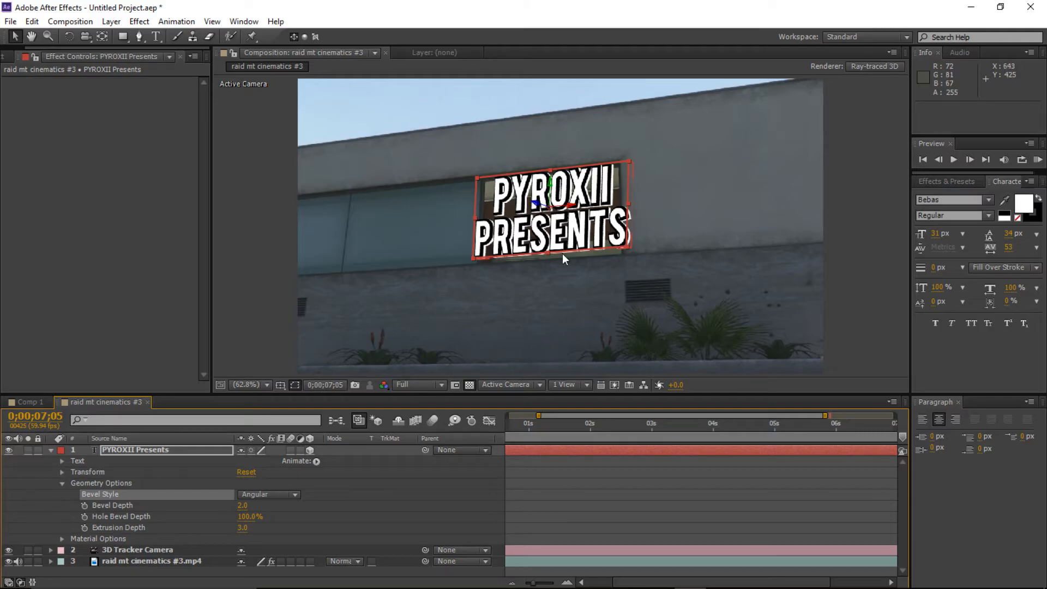
left_click(270, 495)
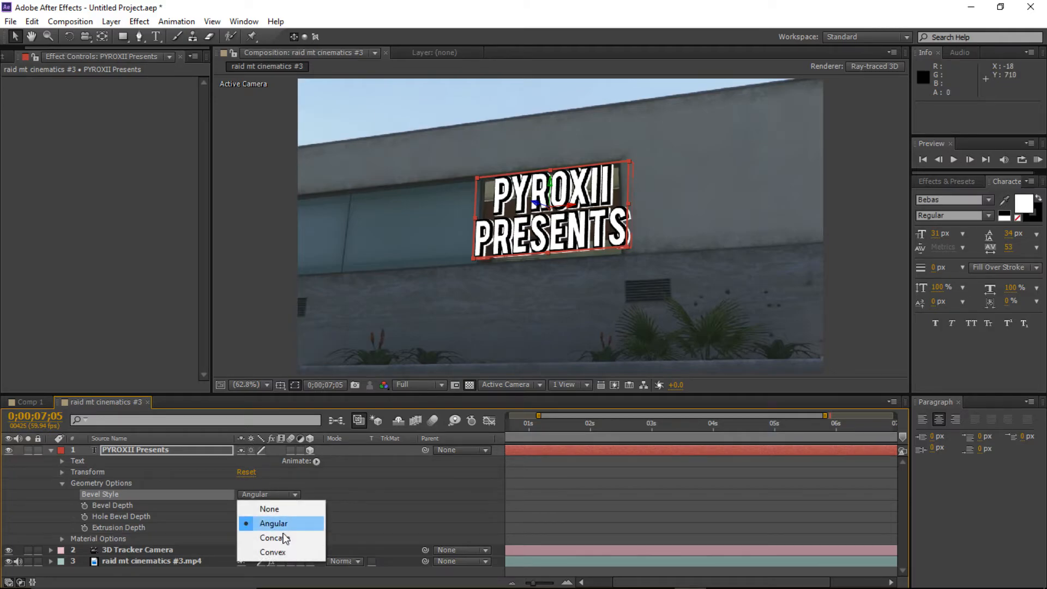
left_click(282, 538)
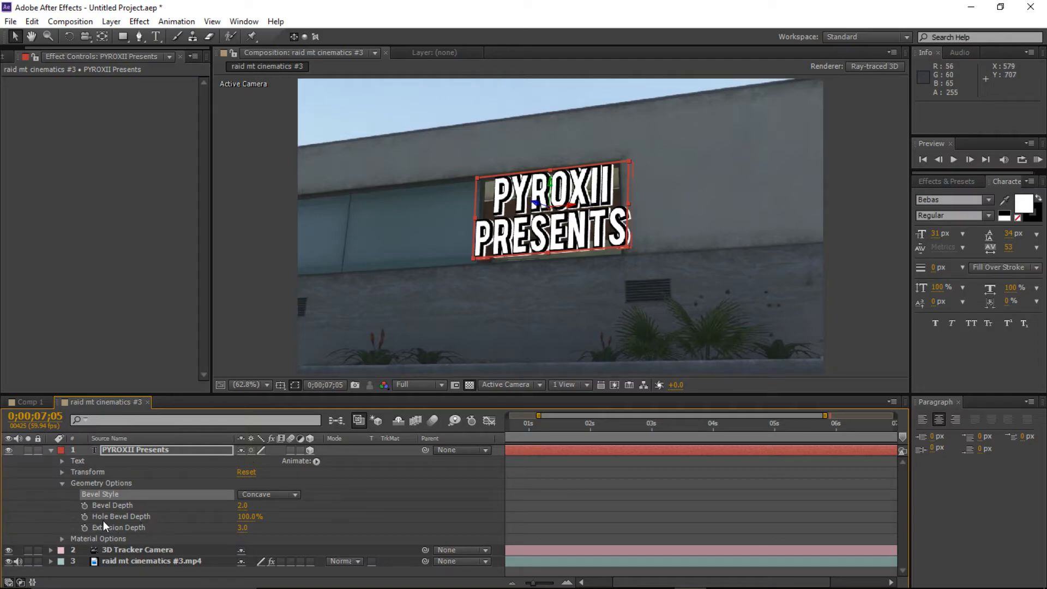
Review the text layer's Material Options and collapse them.
left_click(63, 483)
left_click(61, 494)
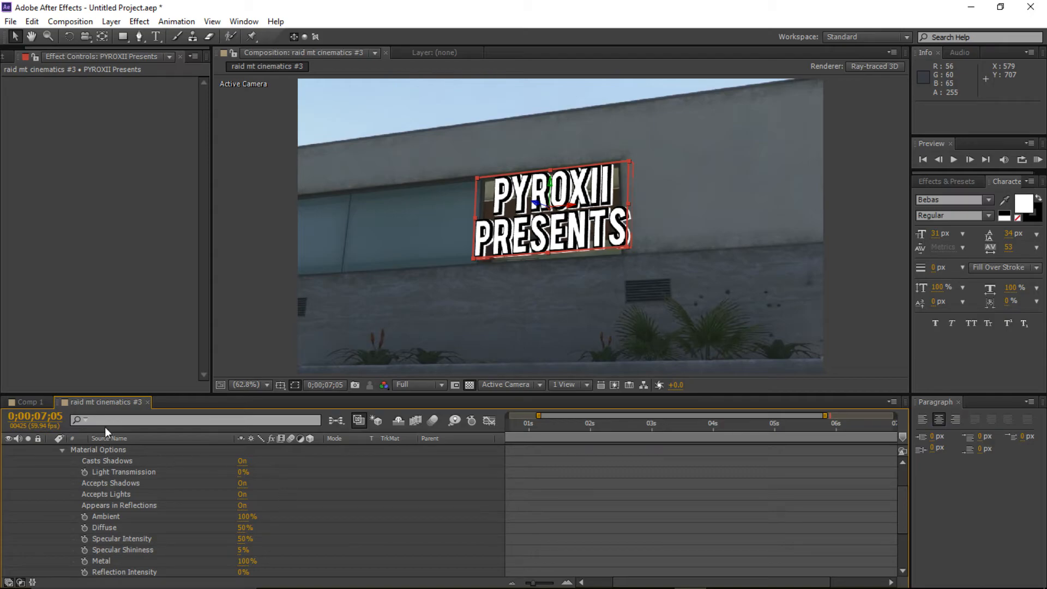
left_click(64, 450)
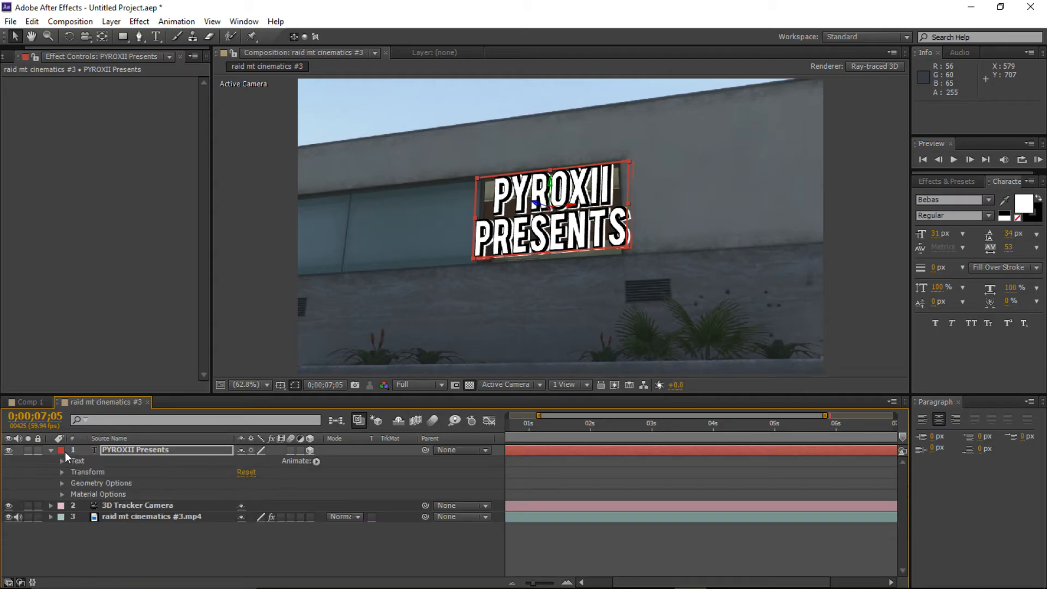
Duplicate the raid mt cinematics #3.mp4 layer and set the preview resolution to Half.
left_click(153, 516)
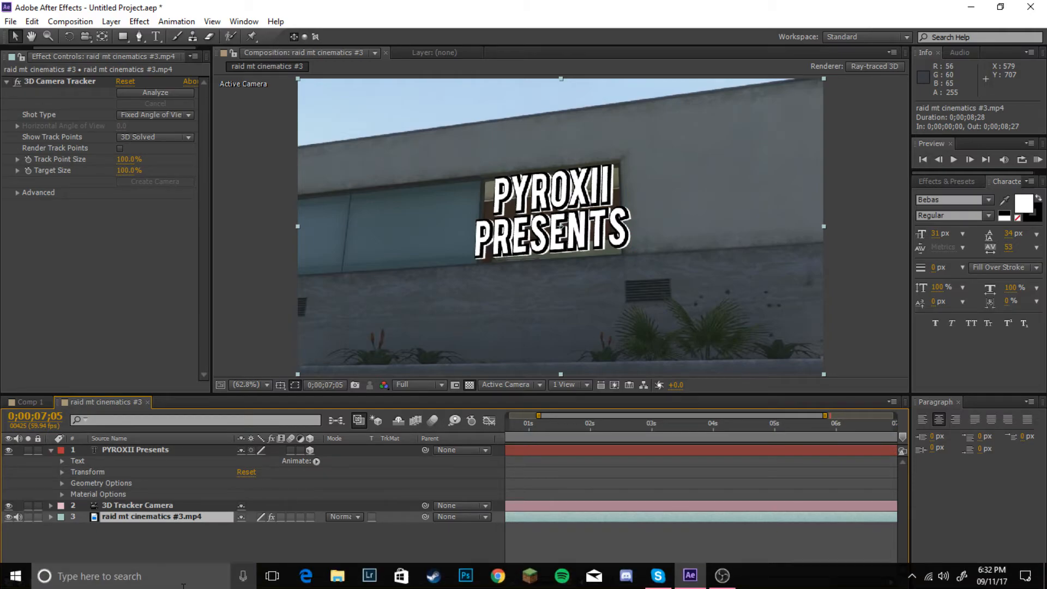
key("ctrl+d")
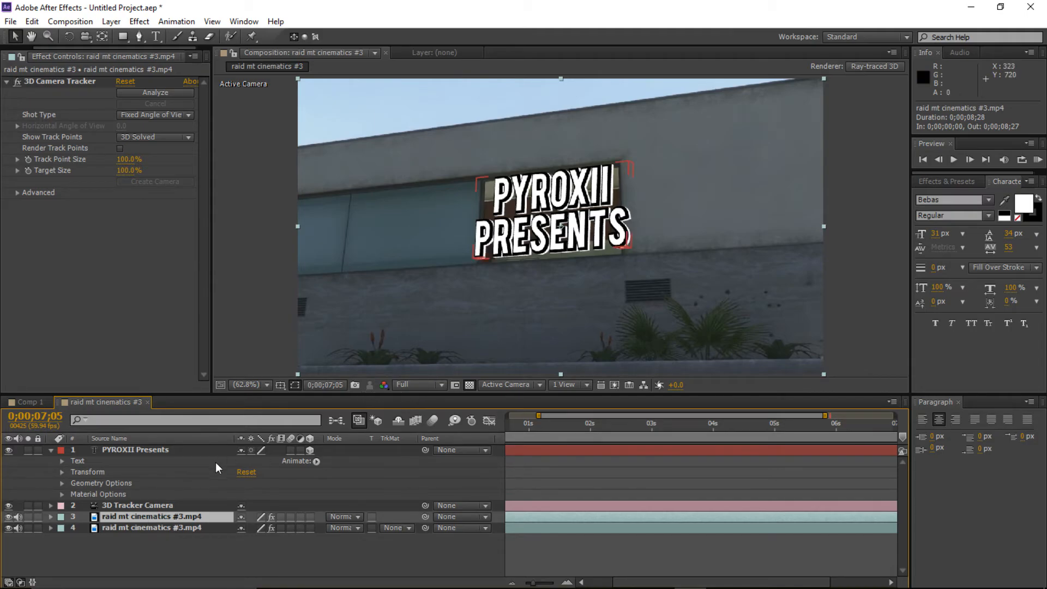
left_click(432, 385)
left_click(414, 432)
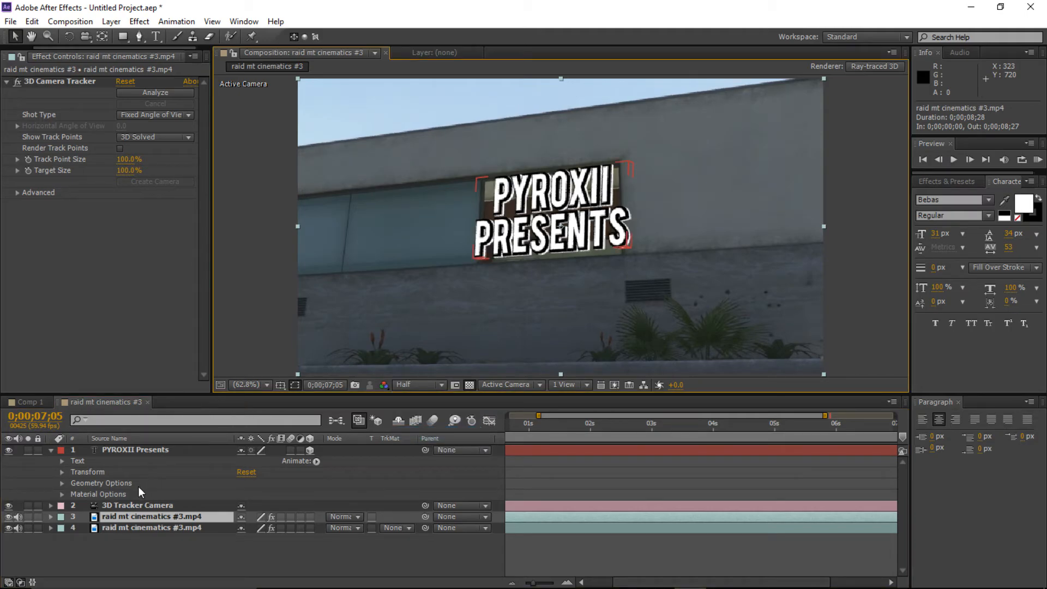
left_click(108, 527)
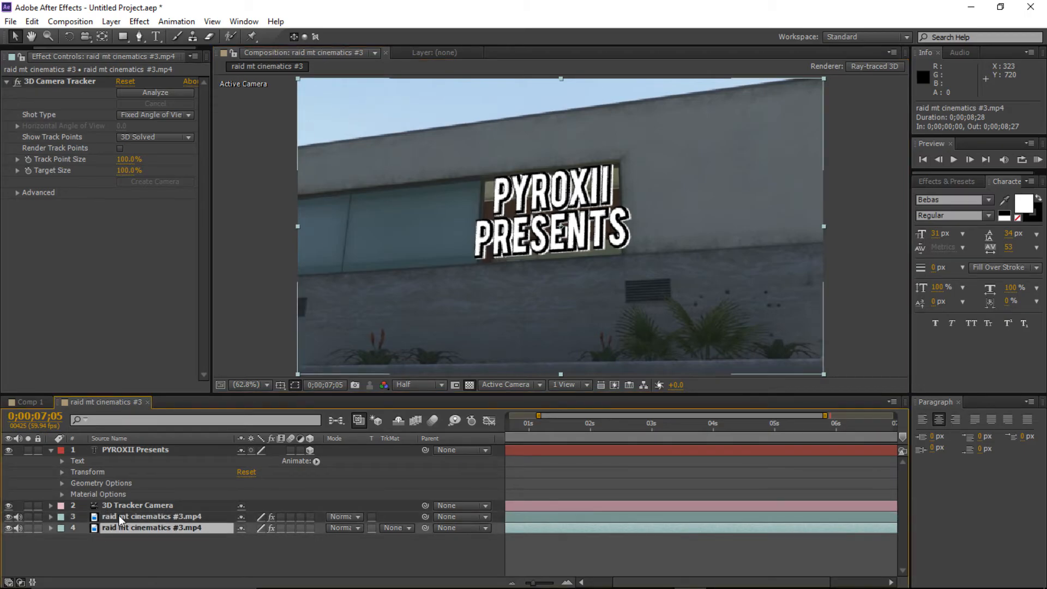
left_click(120, 516)
left_click(103, 538)
left_click(114, 517)
left_click(113, 526)
left_click(116, 516)
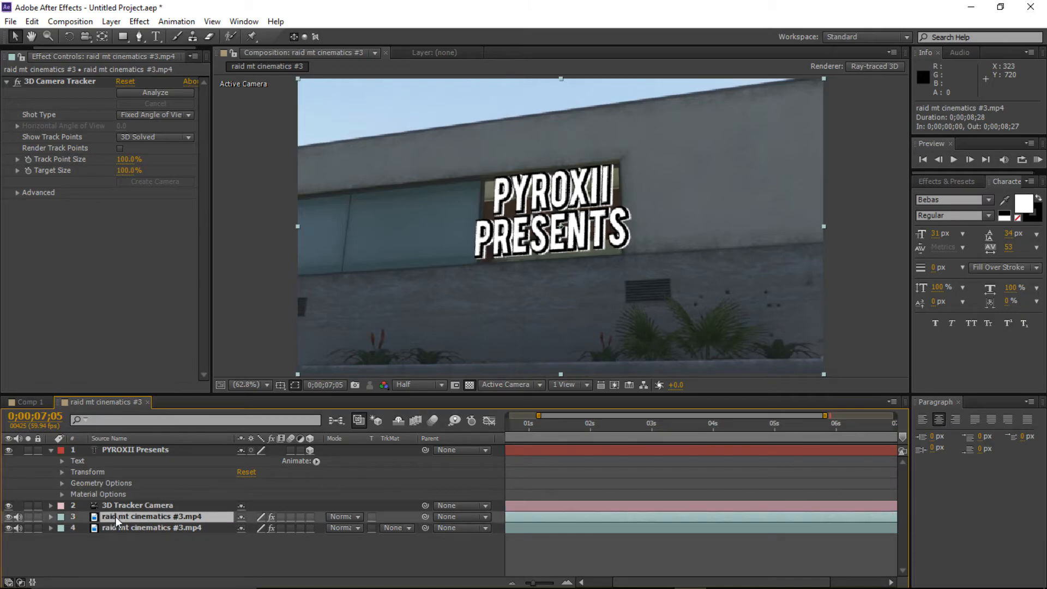
left_click(114, 529)
left_click(127, 516)
left_click(123, 525)
Convert the upper copy of the raid mt cinematics #3.mp4 layer into an Environment Layer.
left_click(123, 514)
right_click(126, 518)
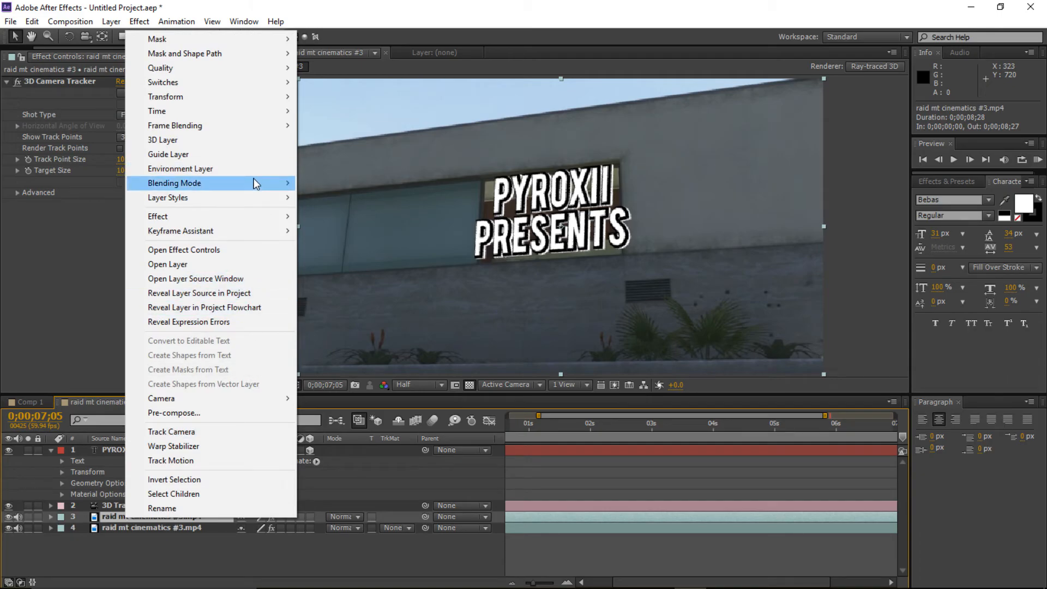
left_click(254, 173)
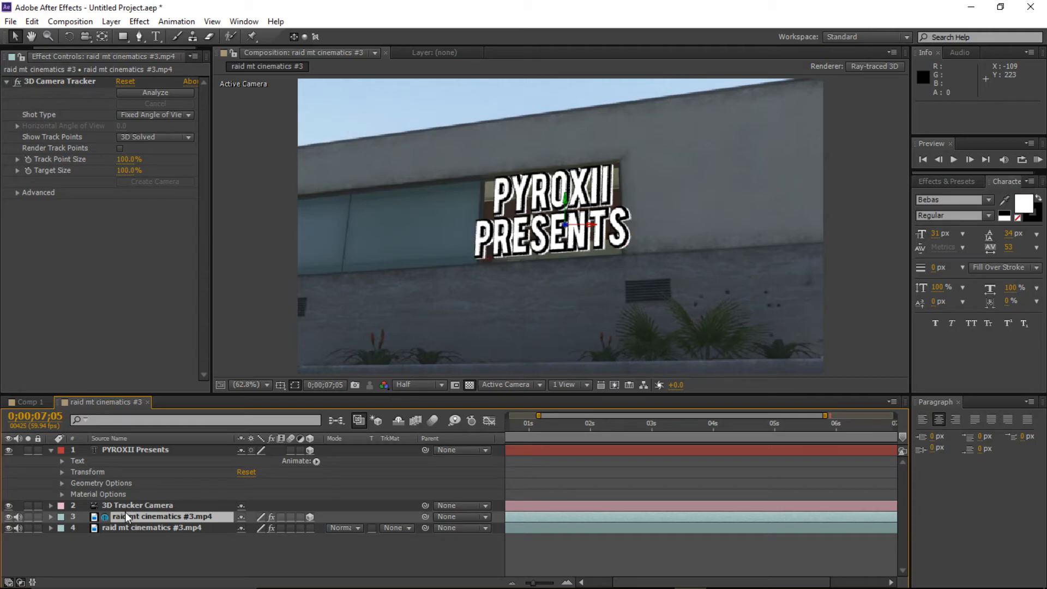
Set the Reflection Intensity in the PYROXII Presents text layer's Material Options to 100%.
left_click(147, 450)
left_click(146, 448)
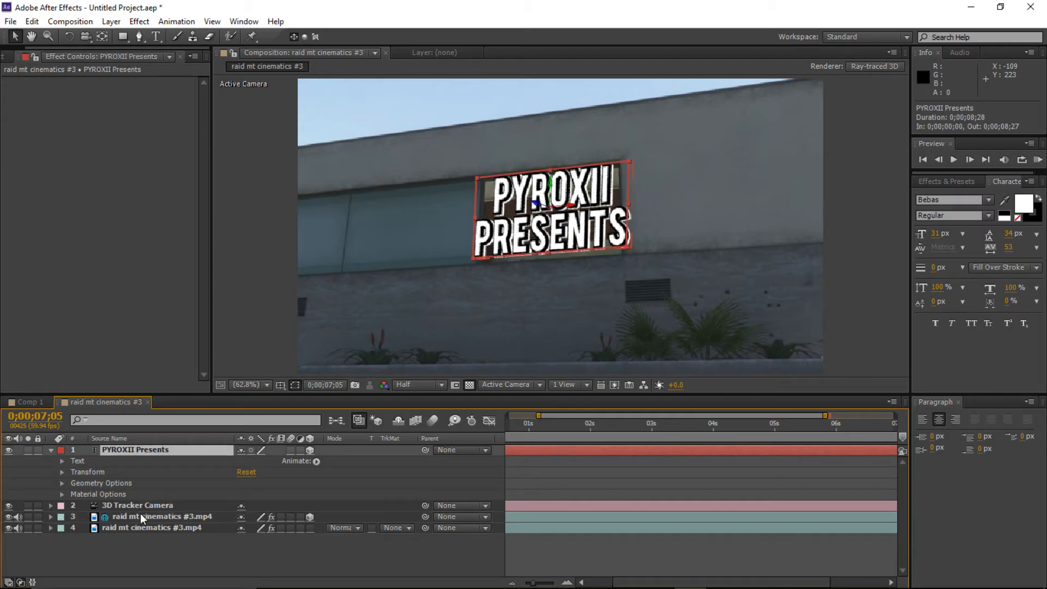
left_click(154, 515)
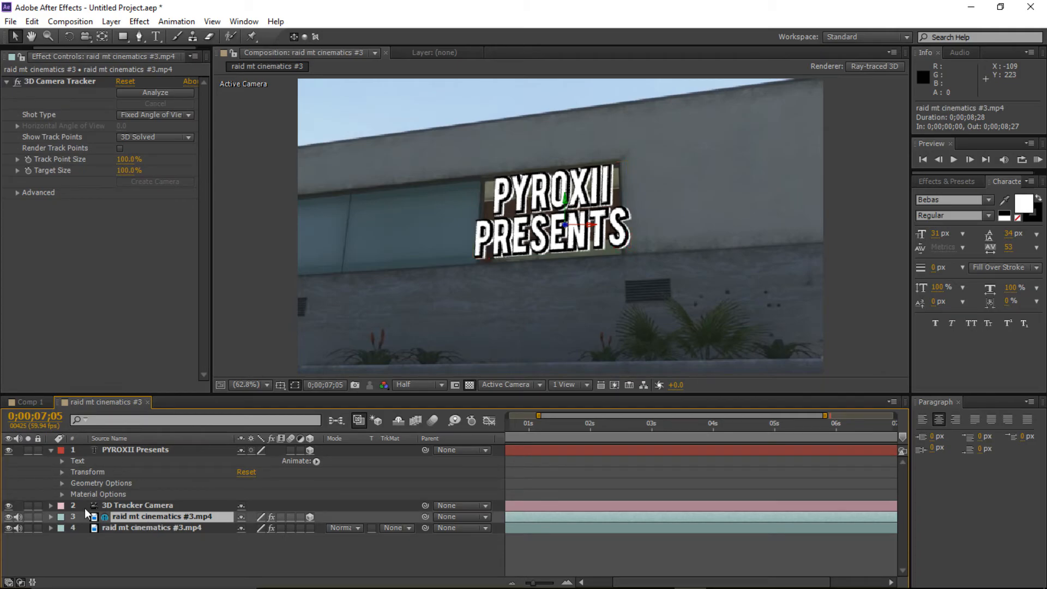
left_click(61, 494)
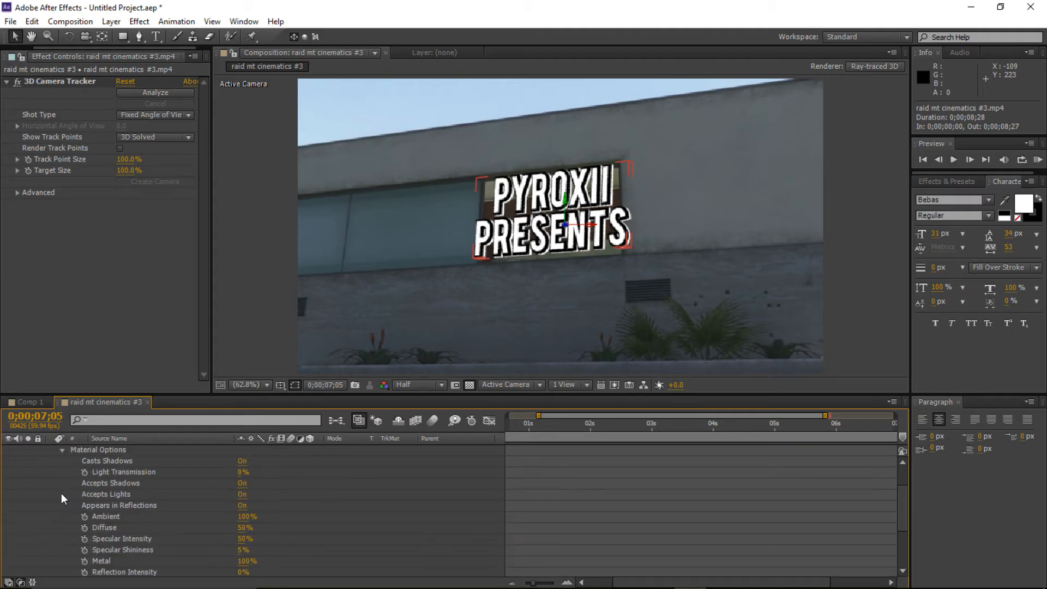
scroll(146, 482, "down", 1)
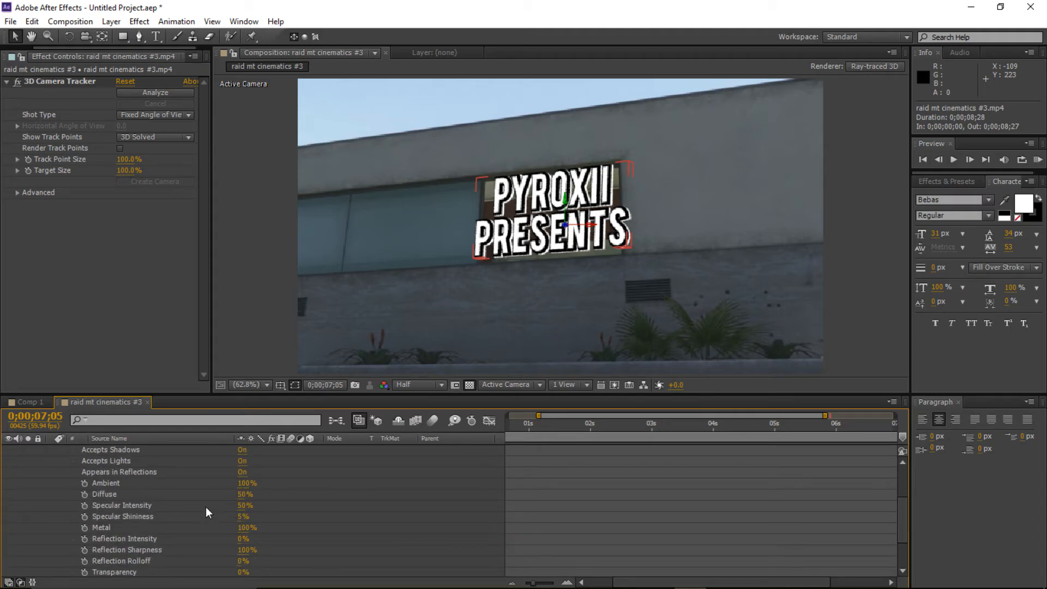
scroll(206, 508, "down", 1)
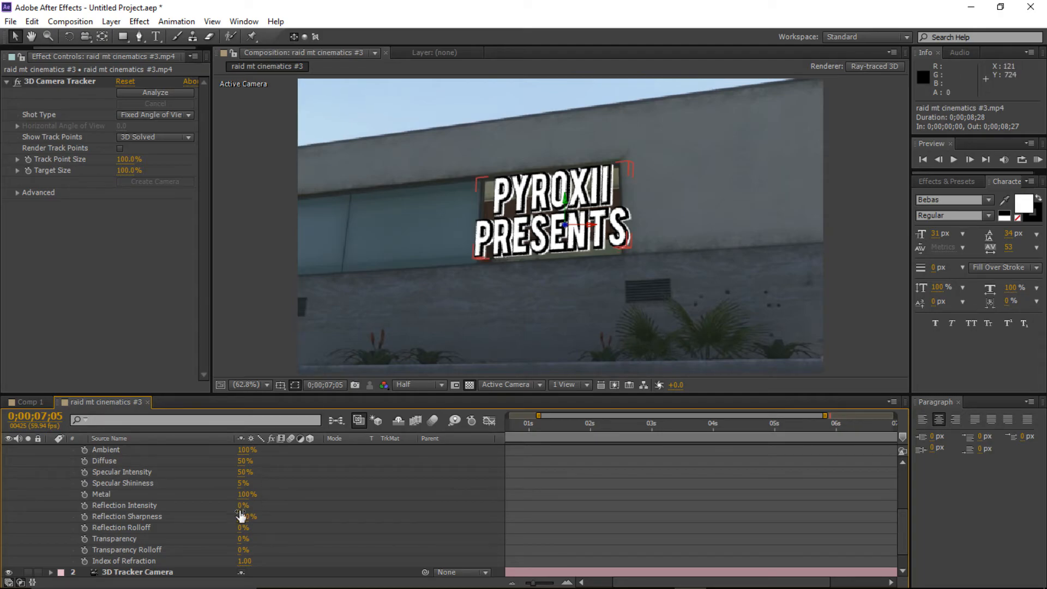
left_click(477, 288)
left_click_drag(239, 509, 473, 505)
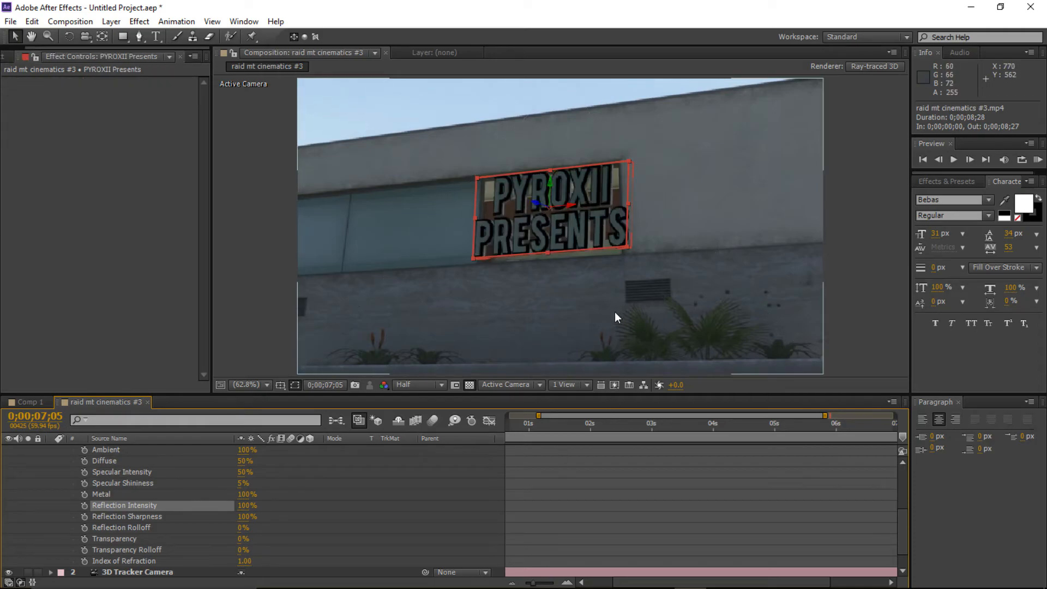
Scrub through the shot to check the text's reflections at different times, and collapse the text layer's Material Options.
left_click(529, 428)
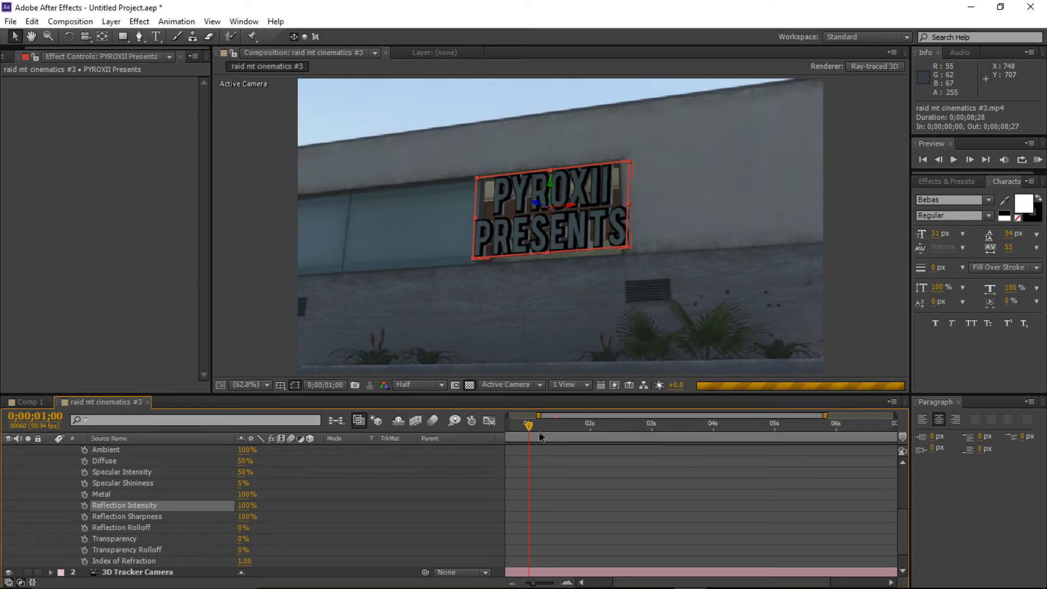
left_click_drag(530, 425, 658, 420)
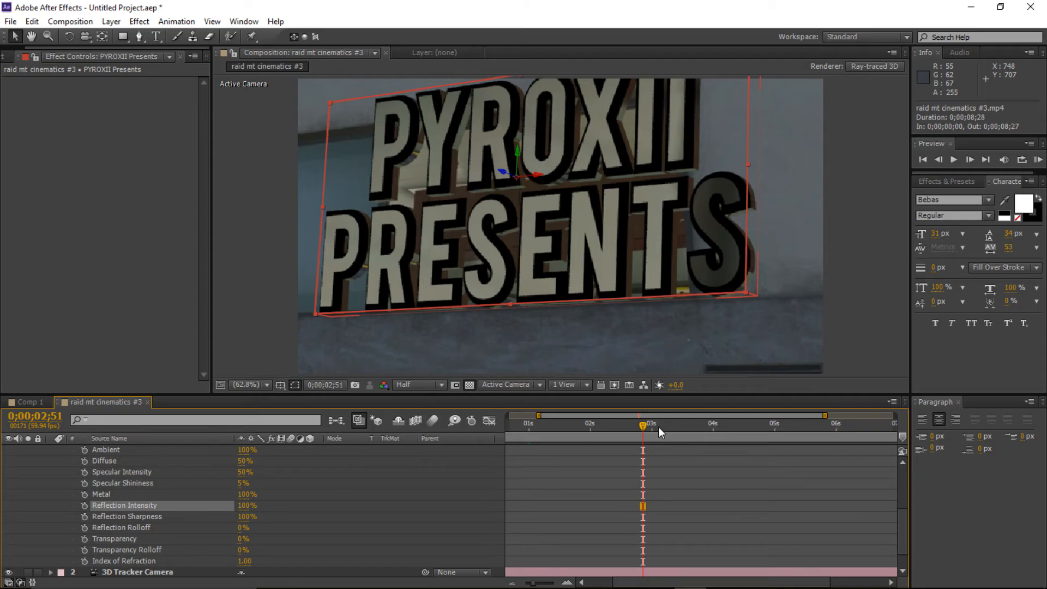
left_click_drag(659, 426, 772, 430)
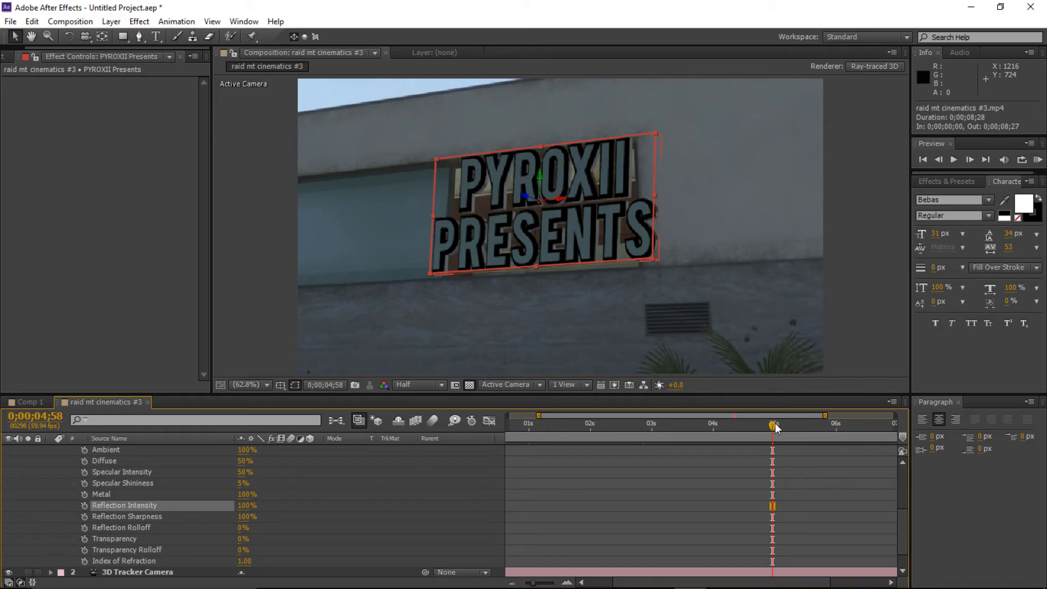
left_click_drag(595, 424, 886, 433)
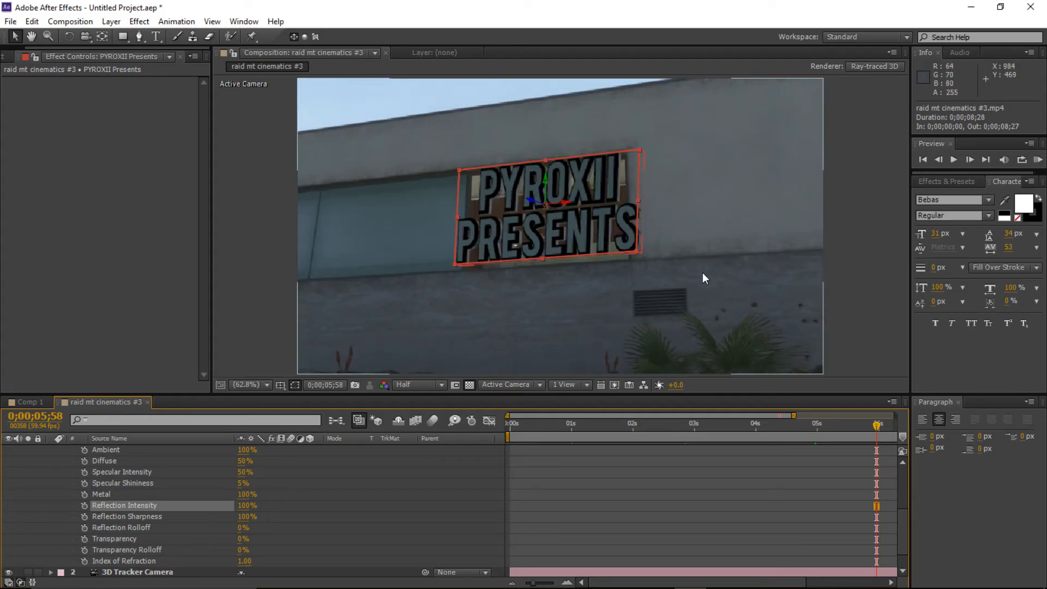
scroll(109, 503, "down", 1)
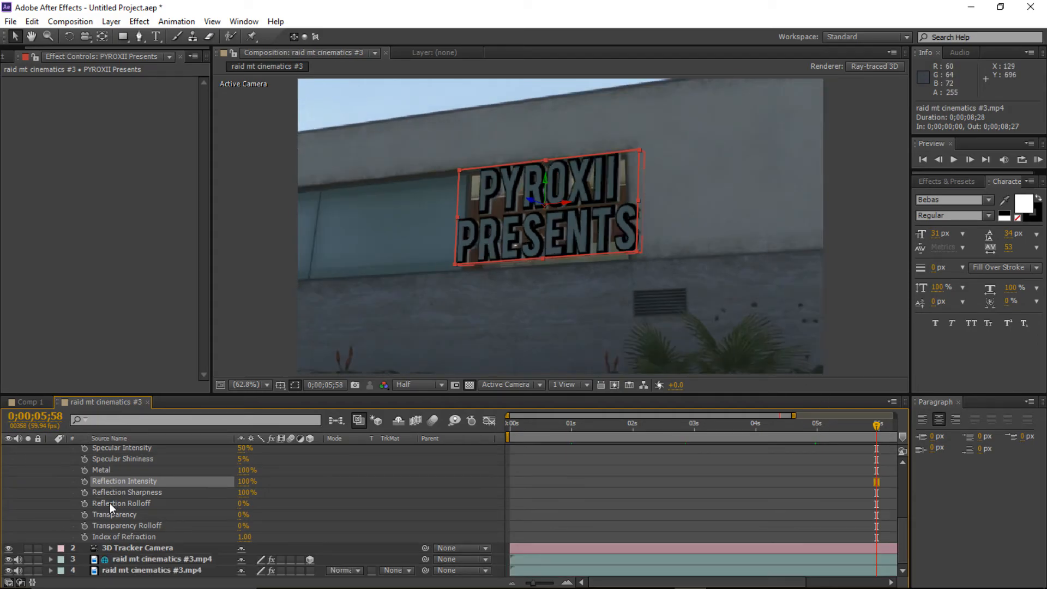
scroll(110, 503, "up", 5)
left_click(63, 495)
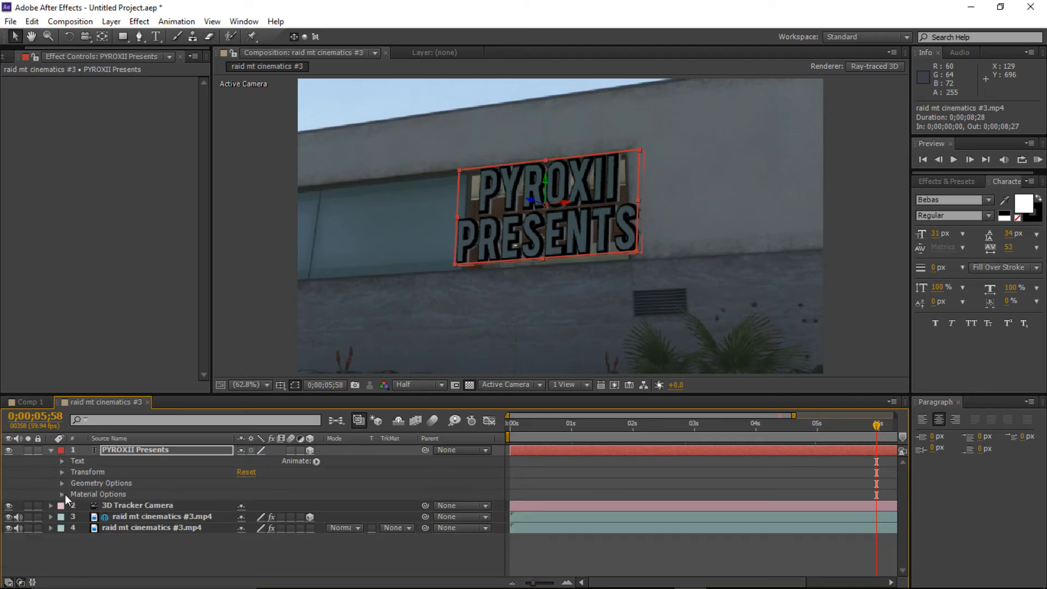
Review the reflective text from the first frame to about 0;00;07;10, and collapse the text layer.
key("Home")
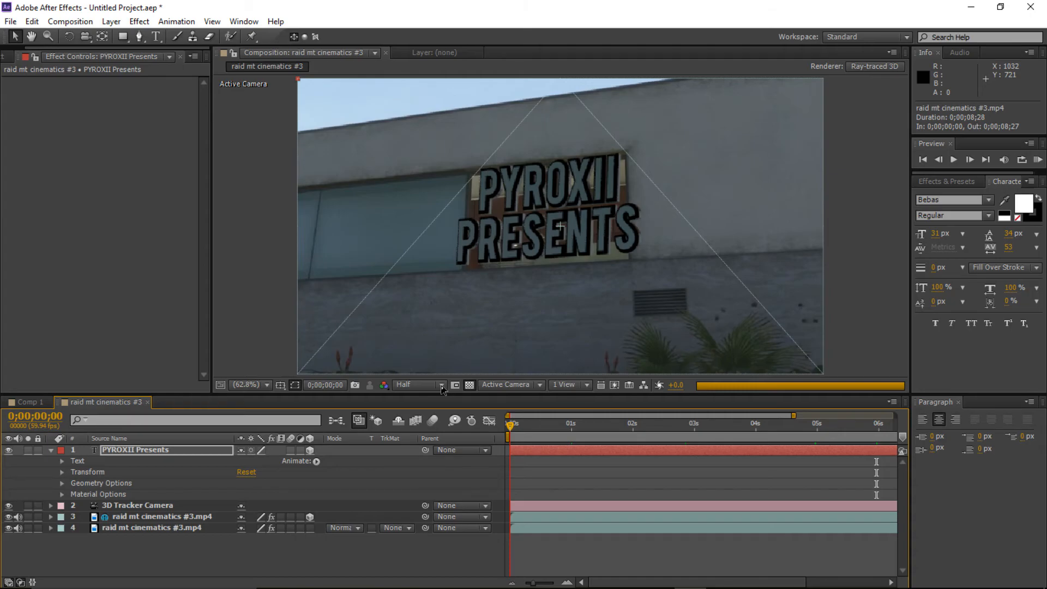
left_click_drag(512, 426, 633, 437)
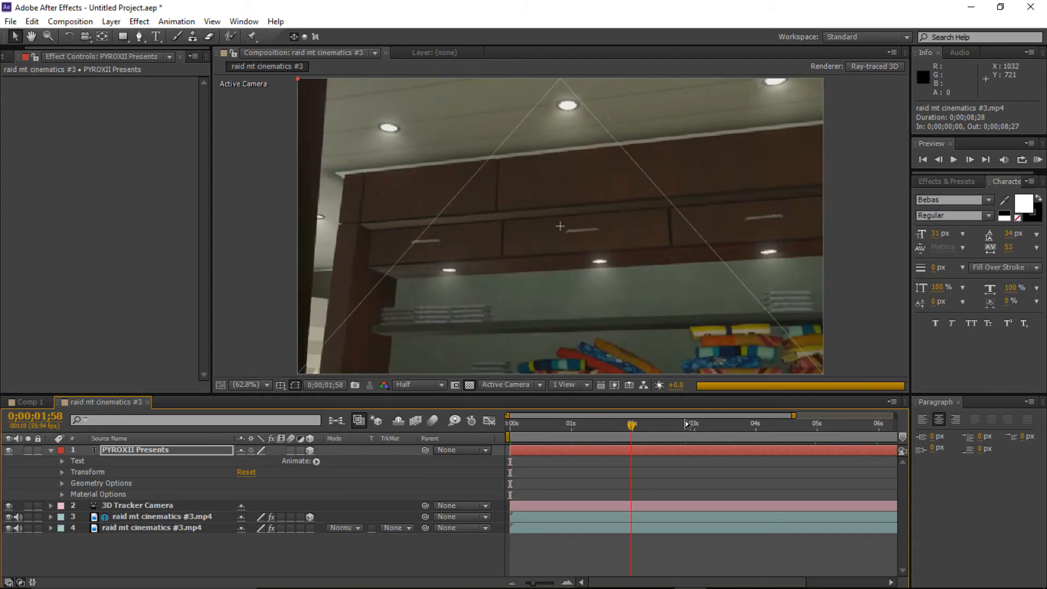
left_click_drag(633, 424, 822, 425)
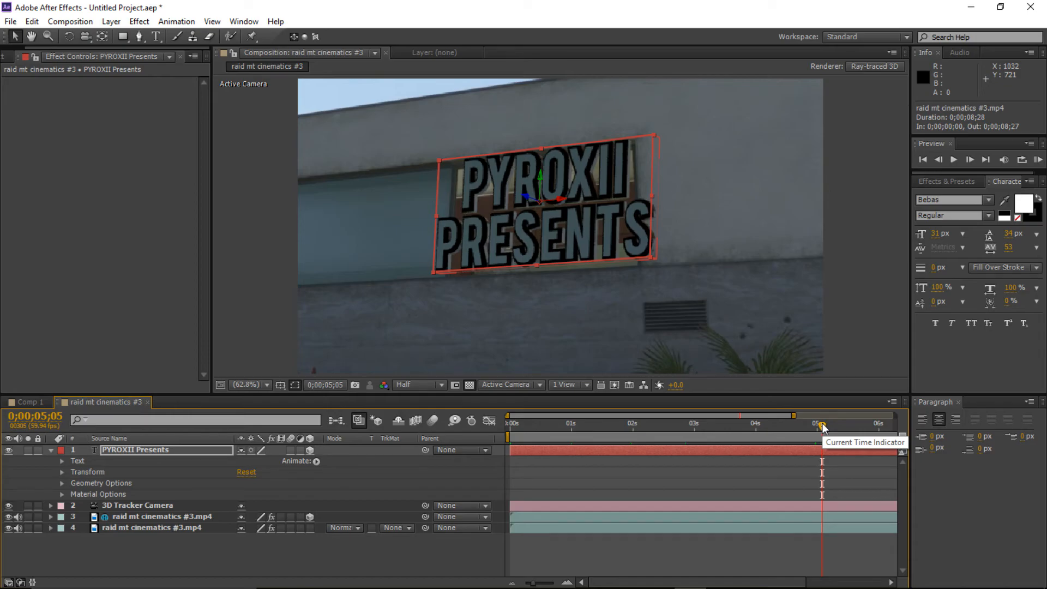
left_click_drag(822, 423, 905, 427)
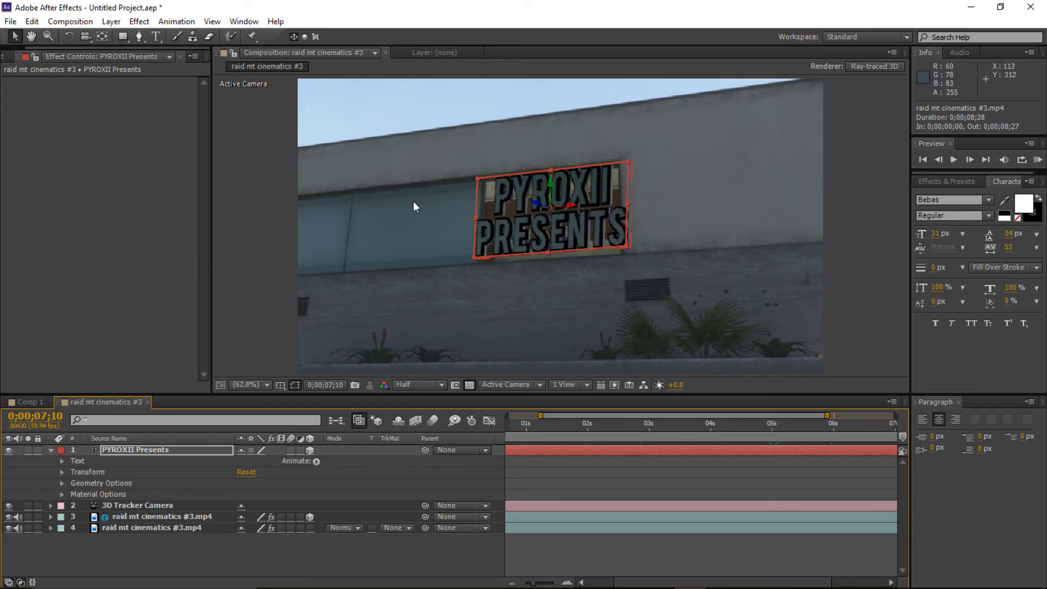
left_click(51, 452)
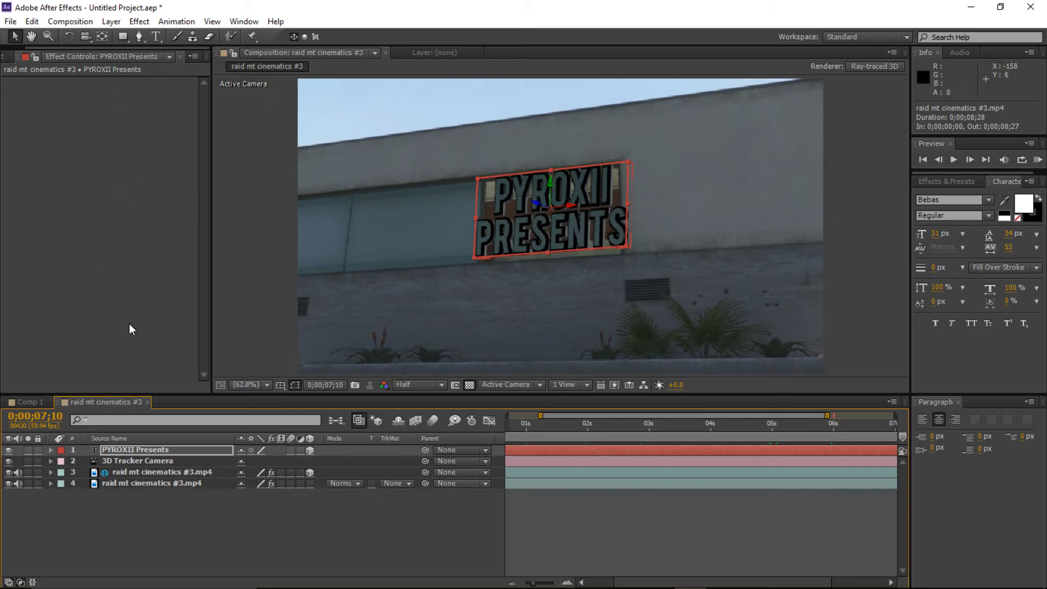
Add the raid mt cinematics #3 composition to the render queue and choose H.264 as its output format.
left_click(74, 22)
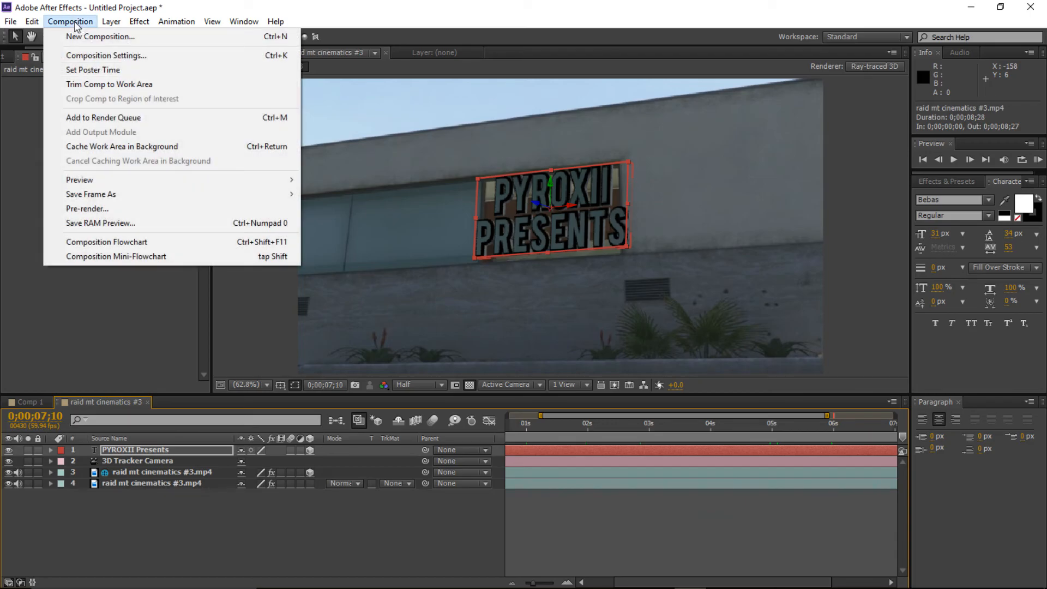
left_click(103, 117)
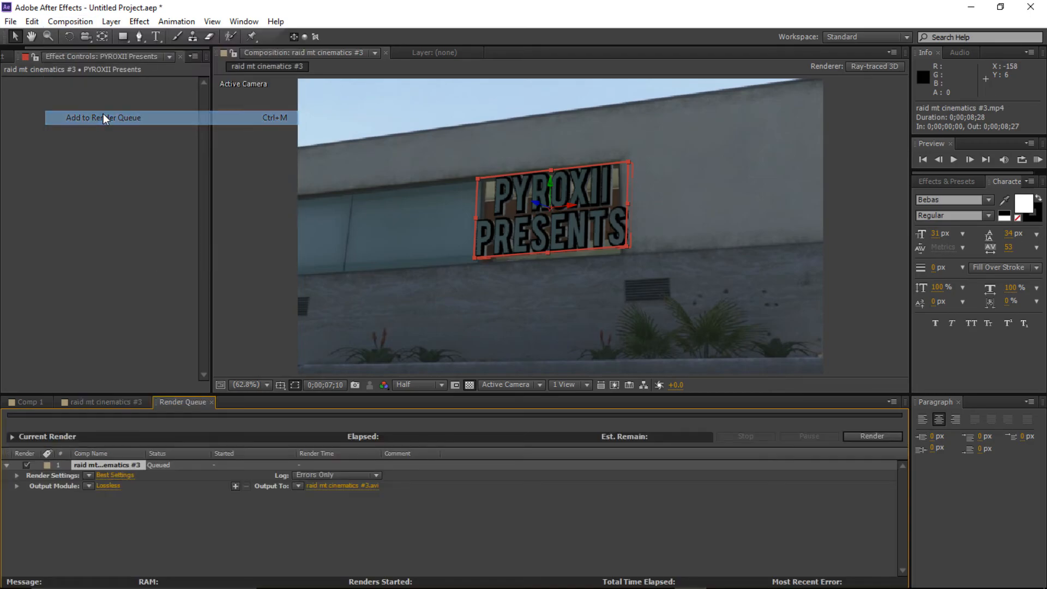
left_click(108, 485)
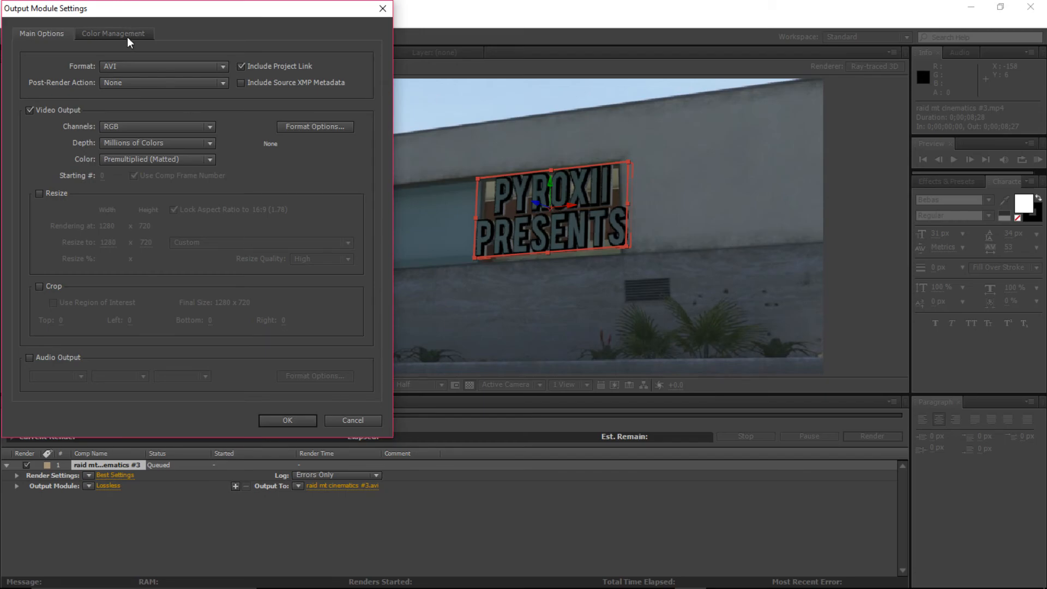
left_click(126, 65)
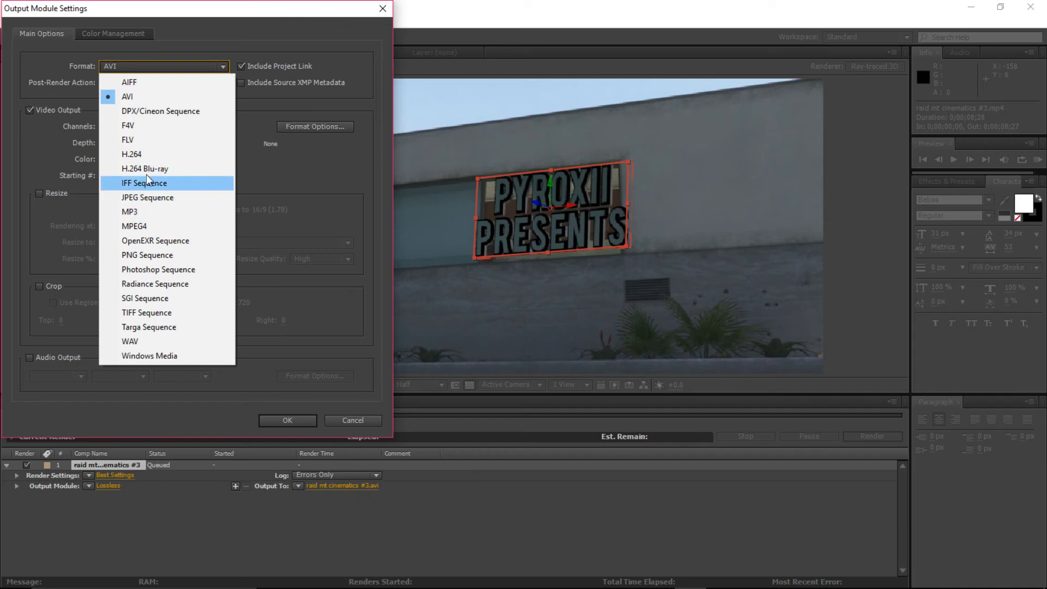
left_click(153, 154)
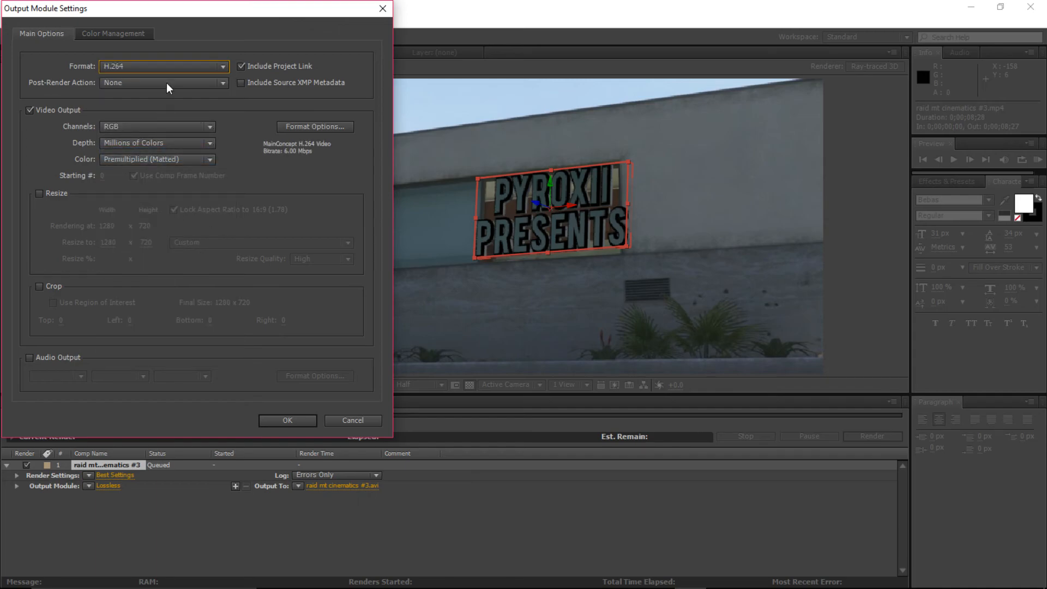
Try the MPEG4 output format, look at its settings mismatch notice, and return the format to H.264.
left_click(215, 70)
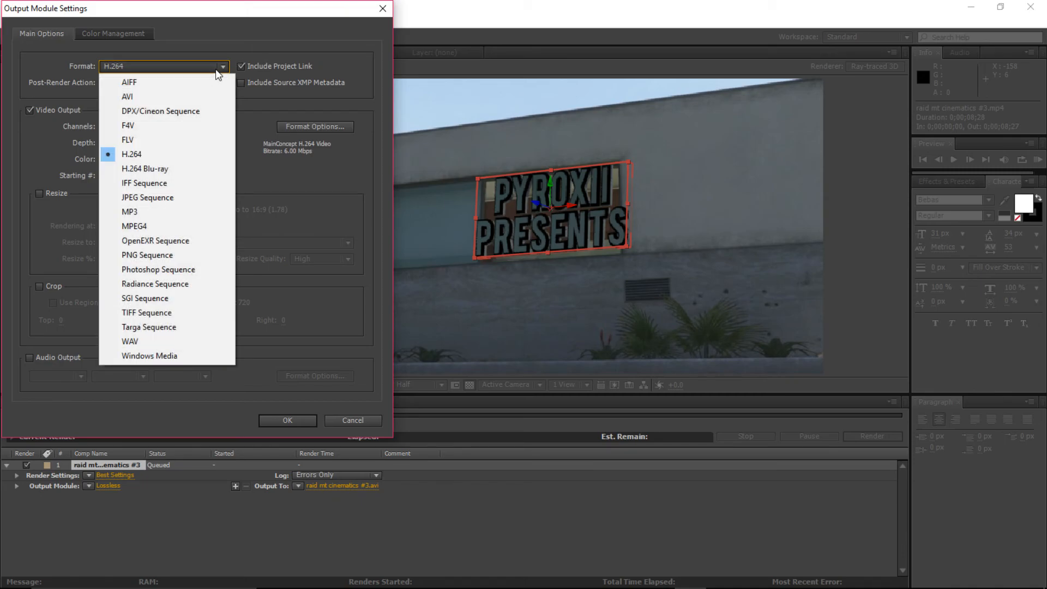
left_click(163, 228)
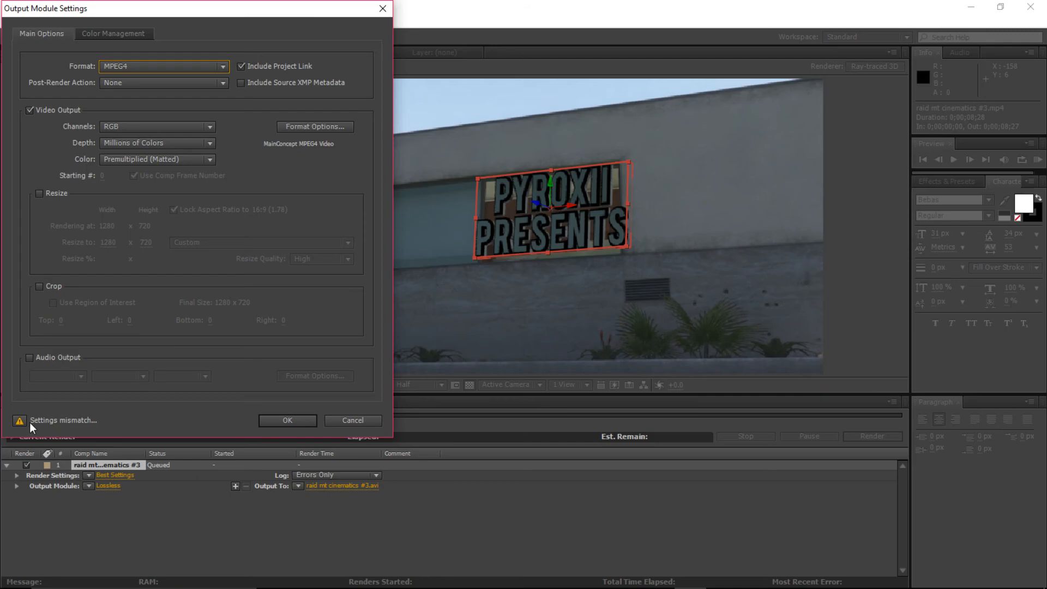
mouse_move(24, 420)
mouse_move(17, 424)
left_click(185, 65)
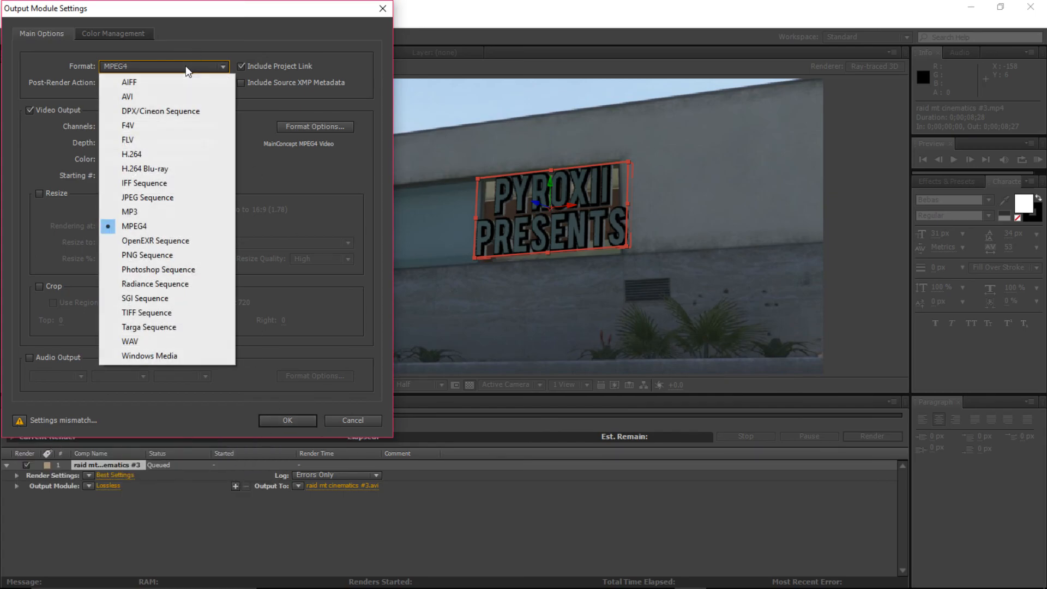
left_click(145, 157)
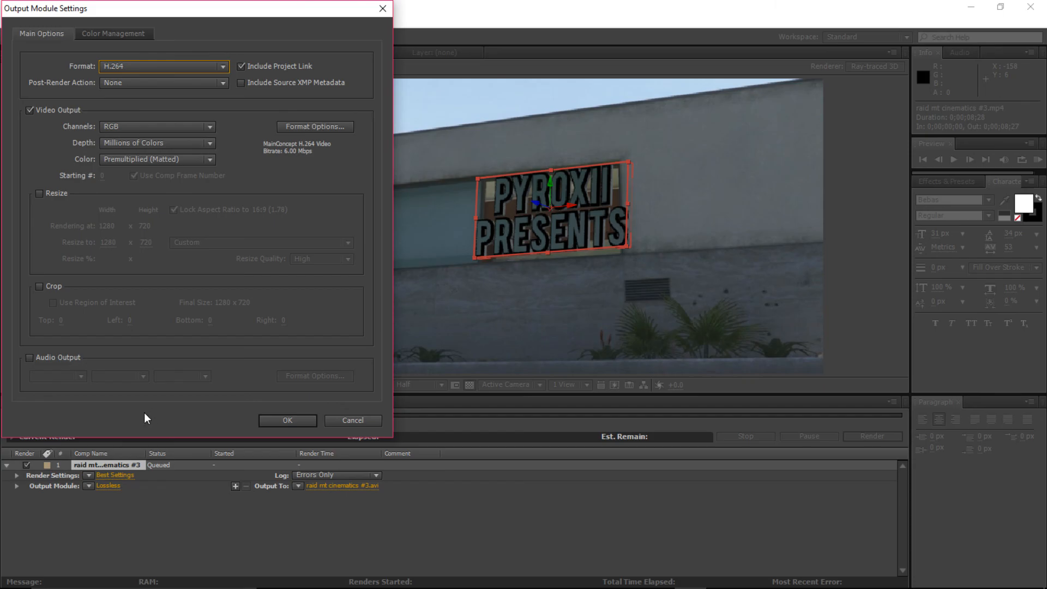
Confirm the output module settings and name the output movie PyroxiiPresents.mp4 in the MT folder.
left_click(267, 421)
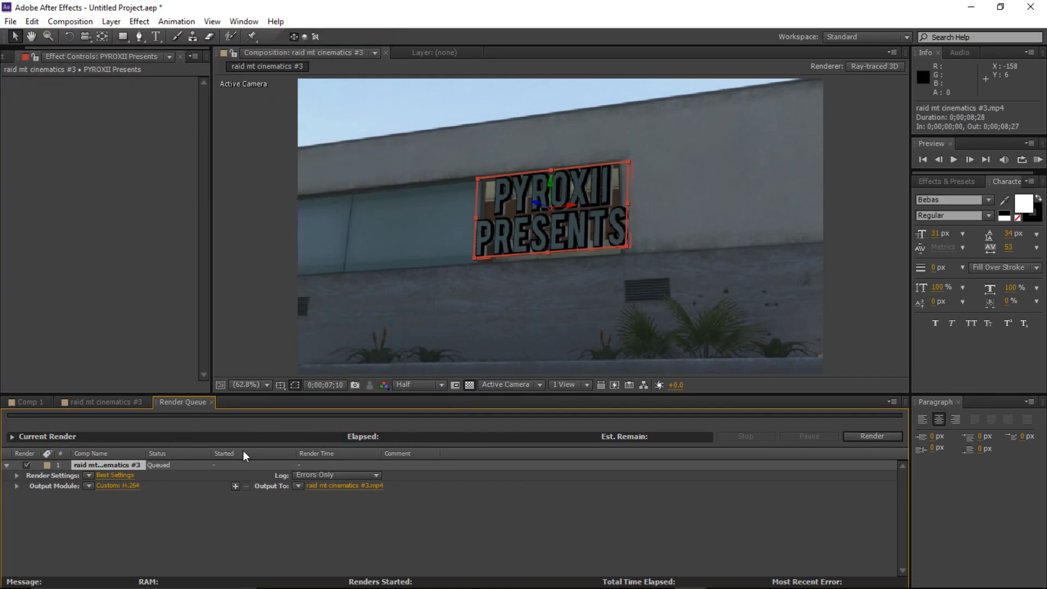
left_click(355, 484)
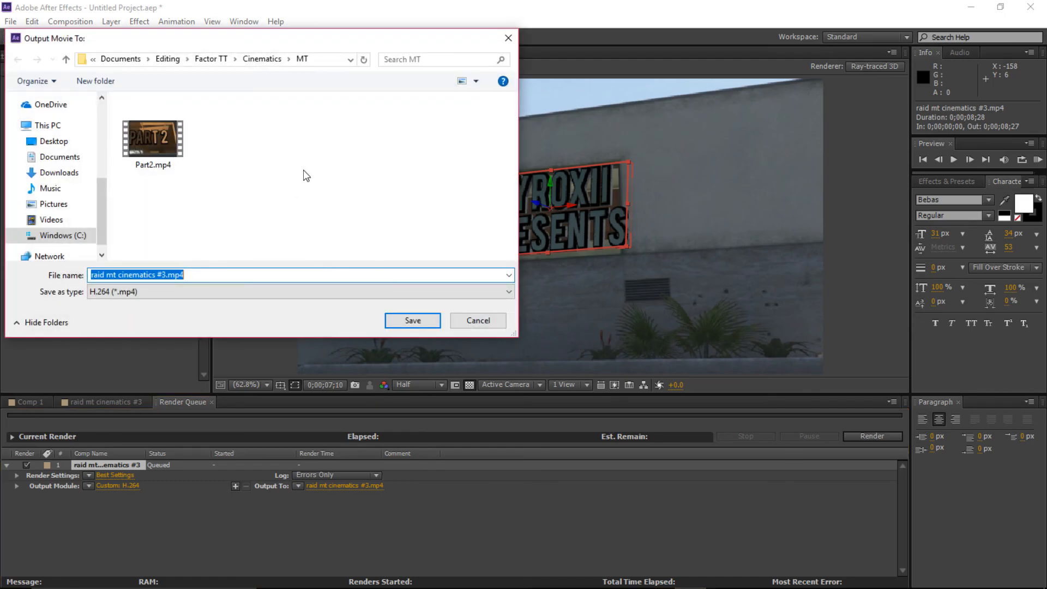
left_click(165, 274)
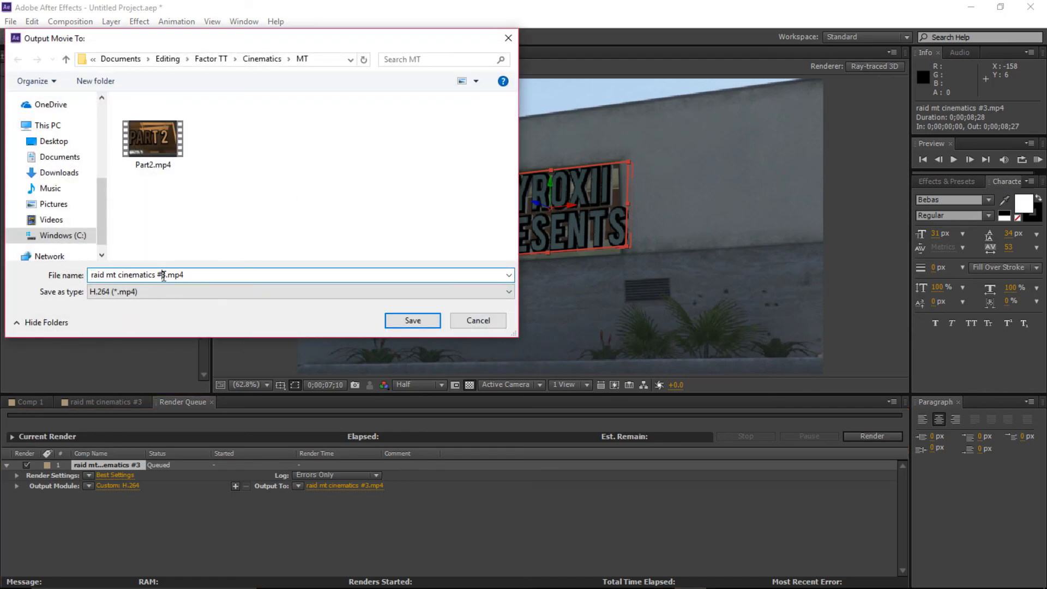
left_click_drag(165, 274, 31, 275)
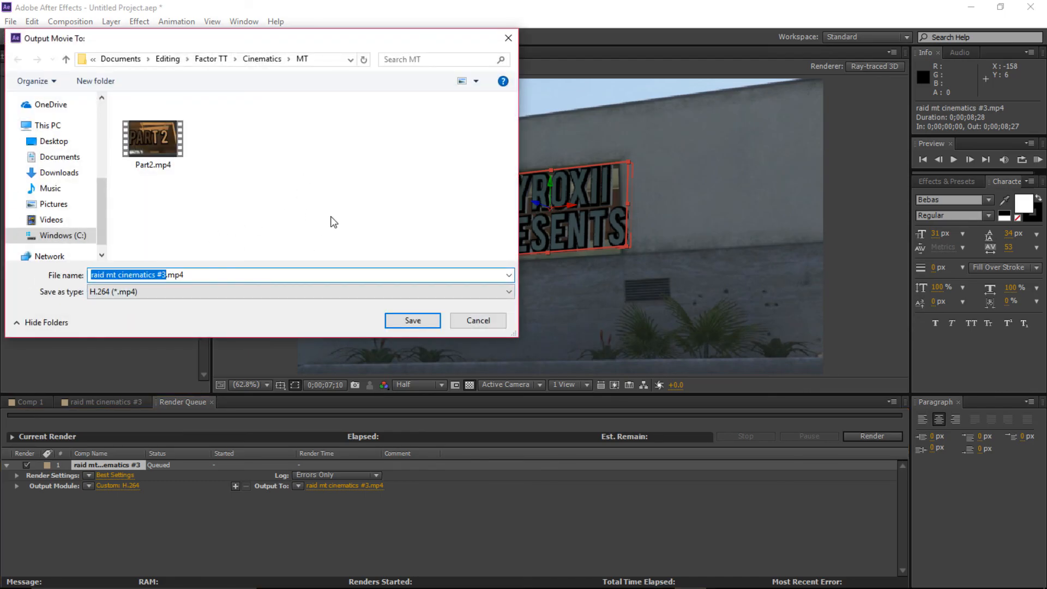
type("PyroxiiPrese")
key("BackSpace")
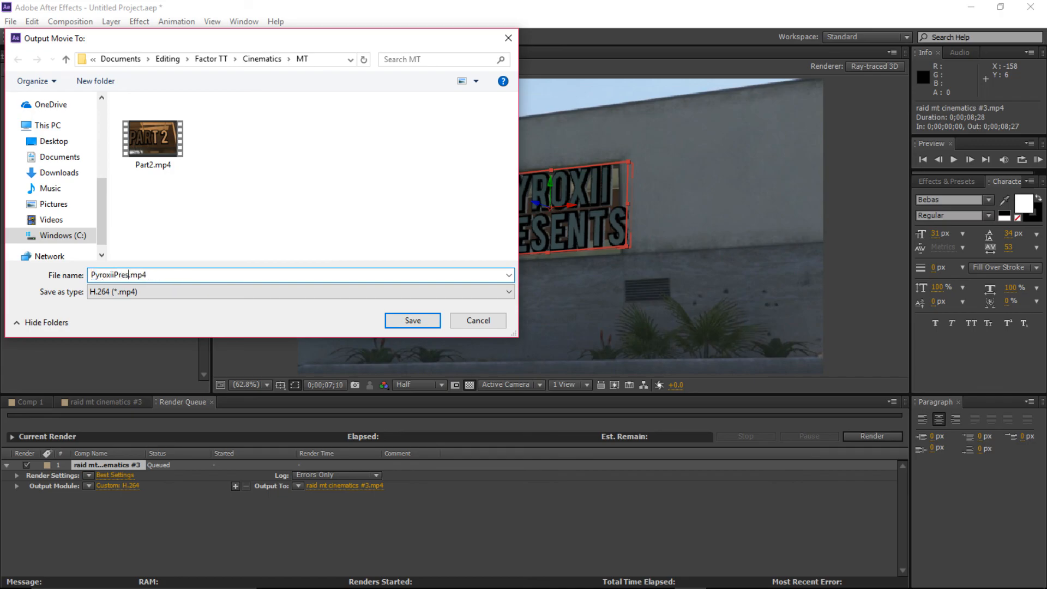
type("ents")
left_click(413, 322)
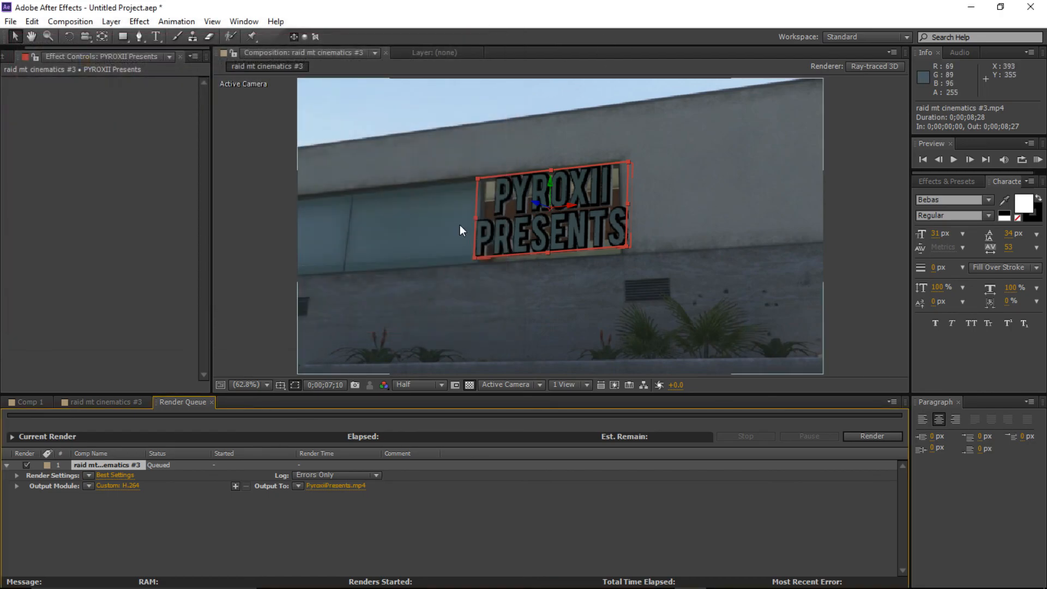